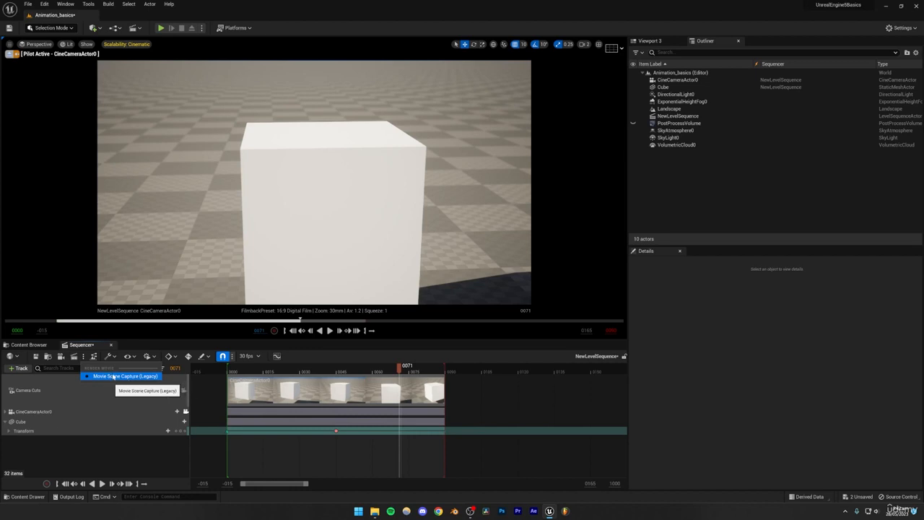
- Open the render movie settings for the sequence and set the image output format to Image Sequence (png)
left_click(73, 356)
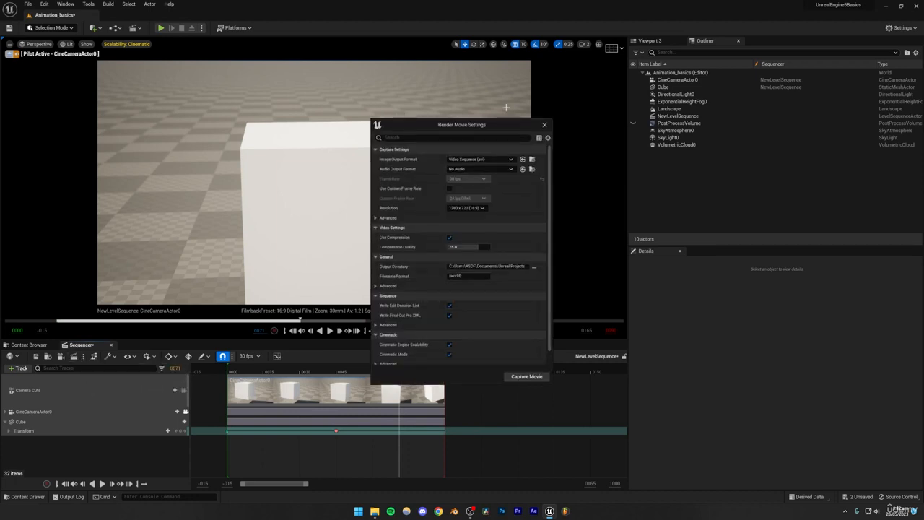
left_click_drag(500, 125, 477, 128)
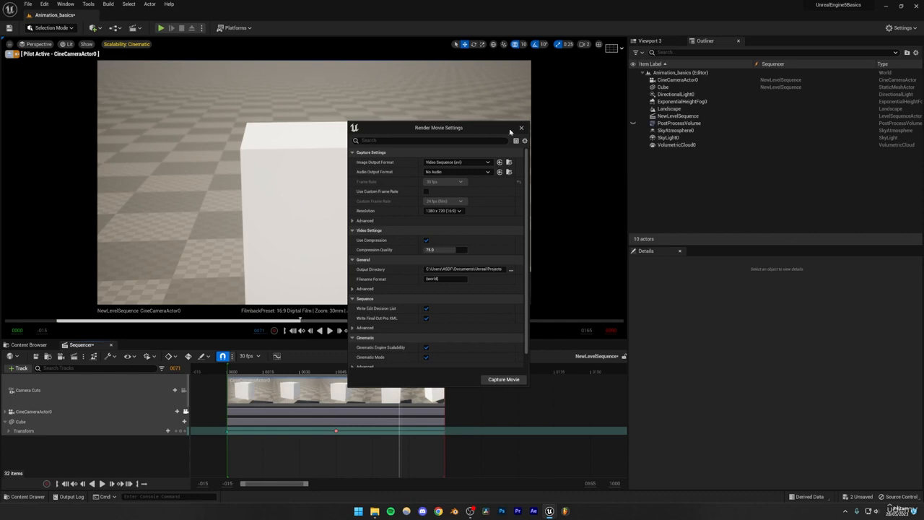
mouse_move(489, 128)
left_mouse_down()
mouse_move(448, 114)
mouse_move(478, 126)
left_mouse_up()
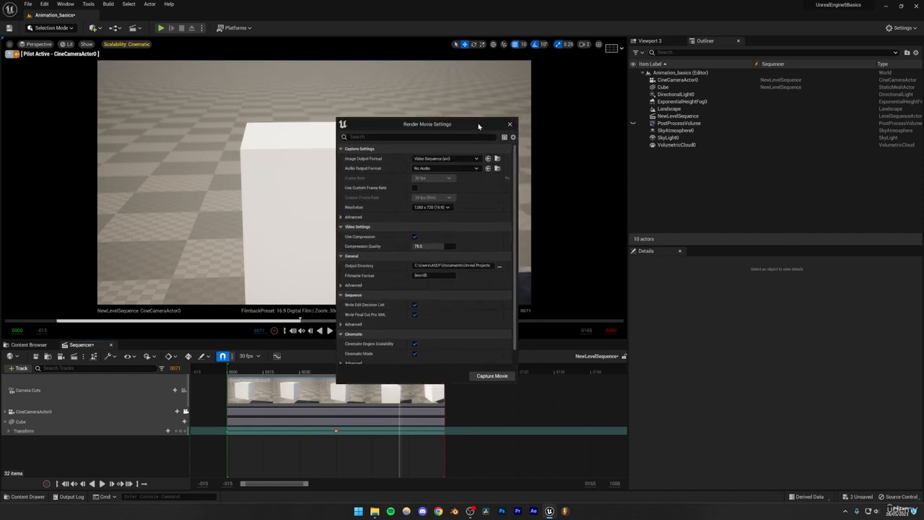
left_click(444, 158)
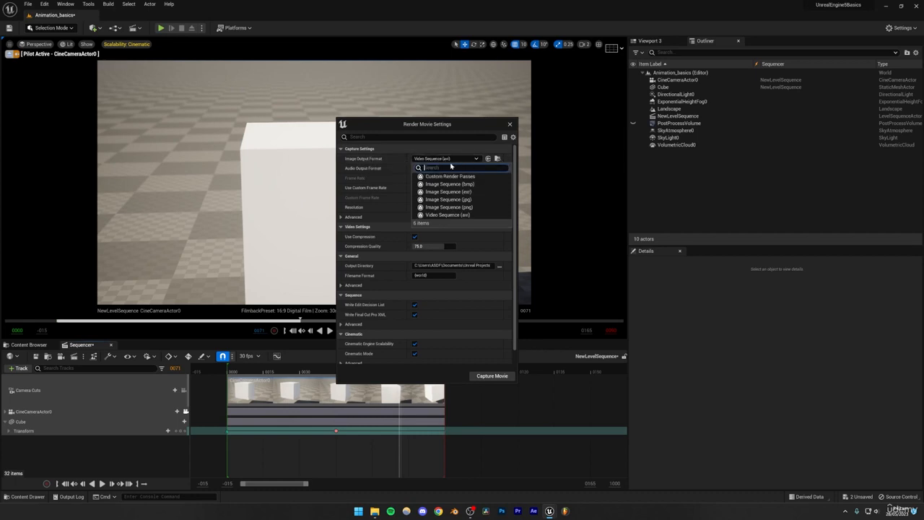
left_click(458, 208)
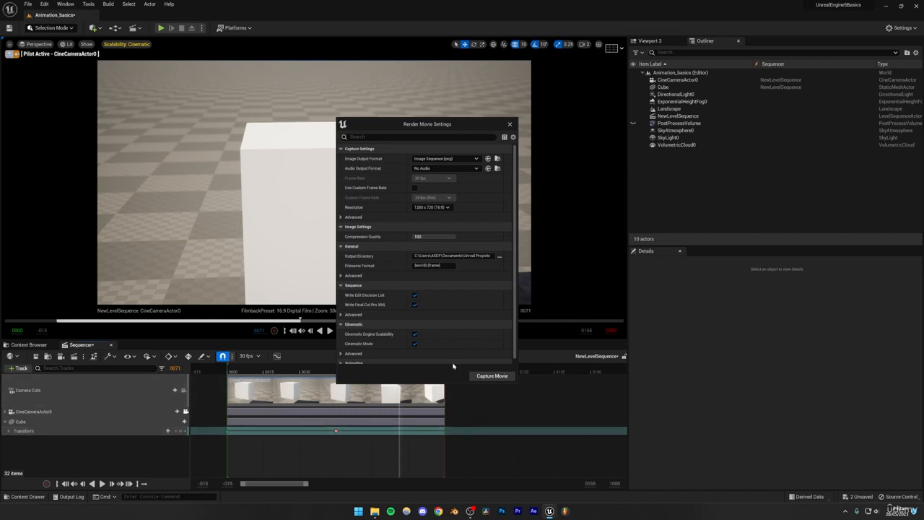
- Set the capture resolution to 3840 x 2160 (16:9) and close the render movie settings
left_click(436, 207)
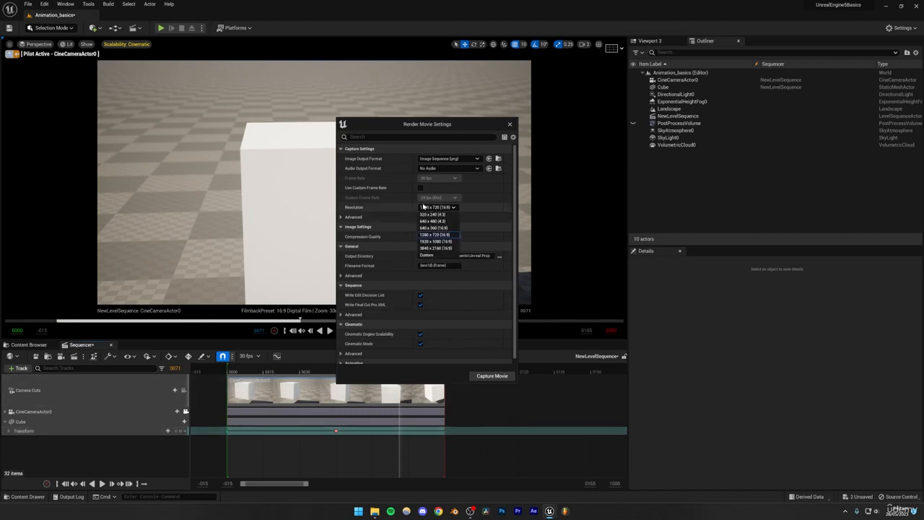
left_click(435, 248)
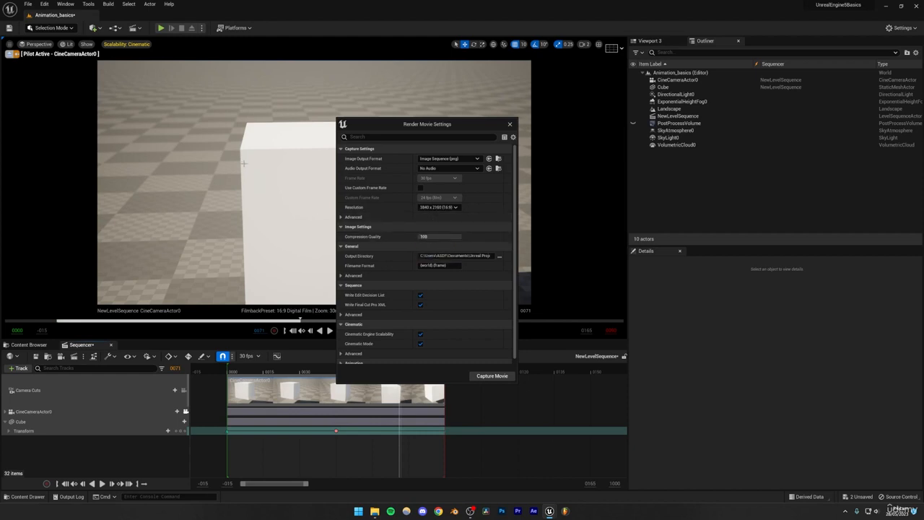
left_click(429, 207)
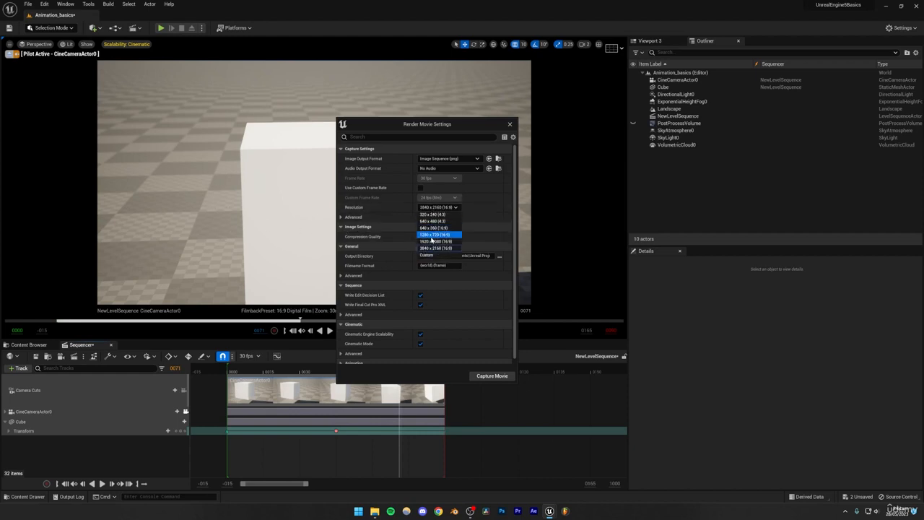
left_click(437, 255)
left_click(458, 226)
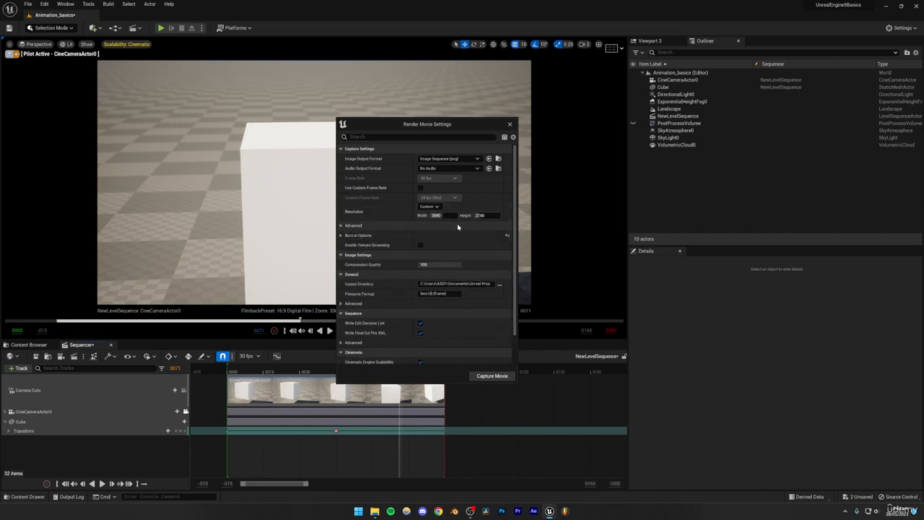
left_click(420, 226)
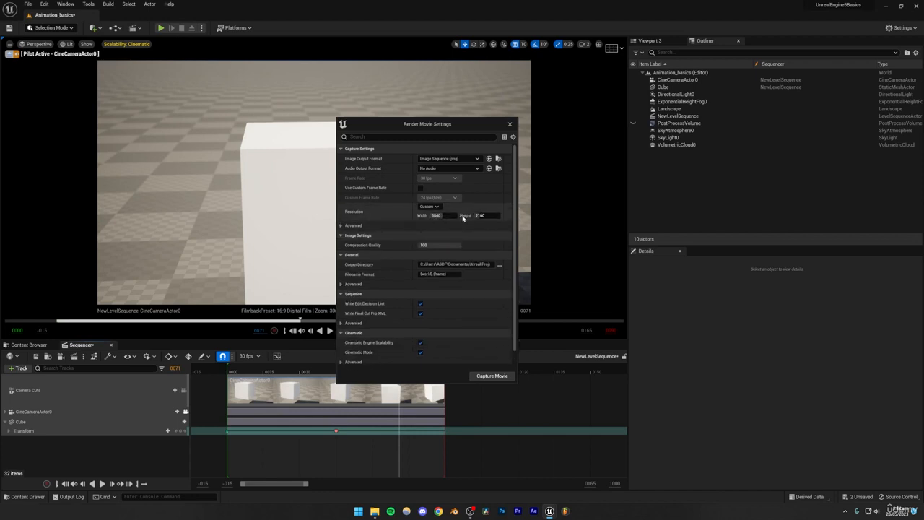
left_click(437, 207)
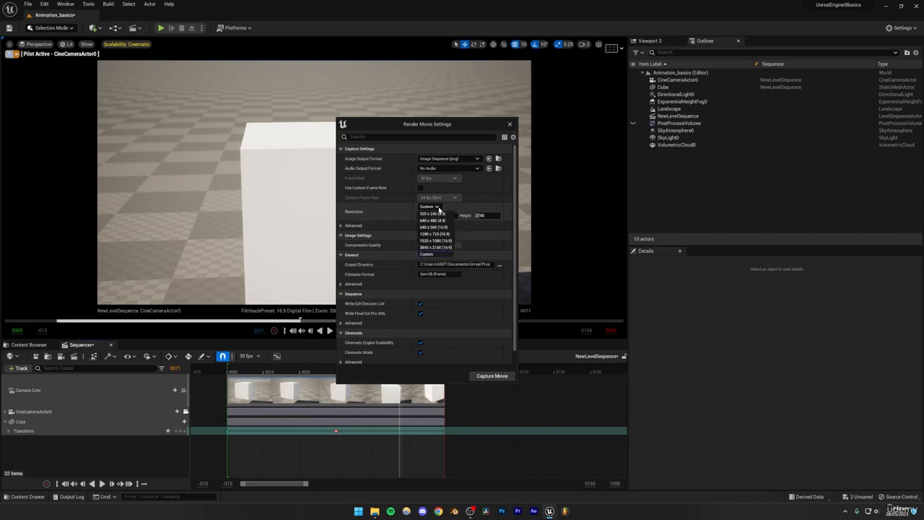
left_click(438, 242)
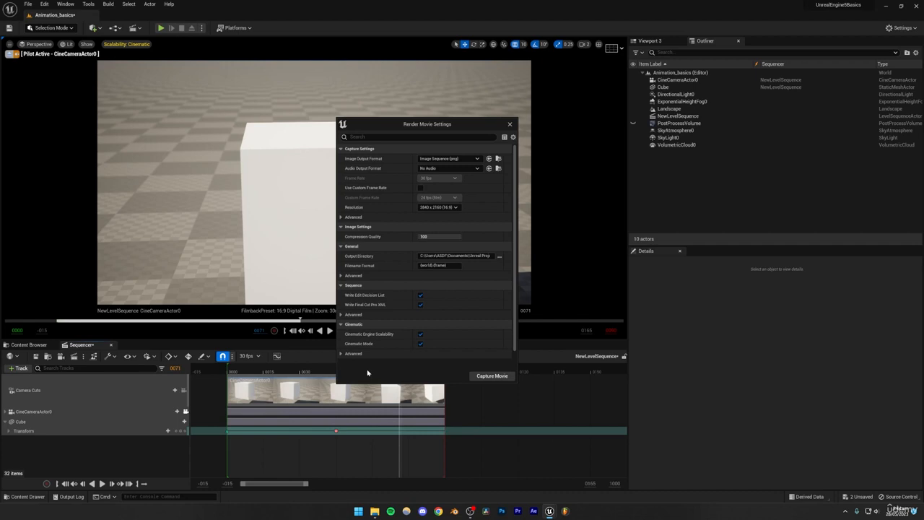
left_click(510, 125)
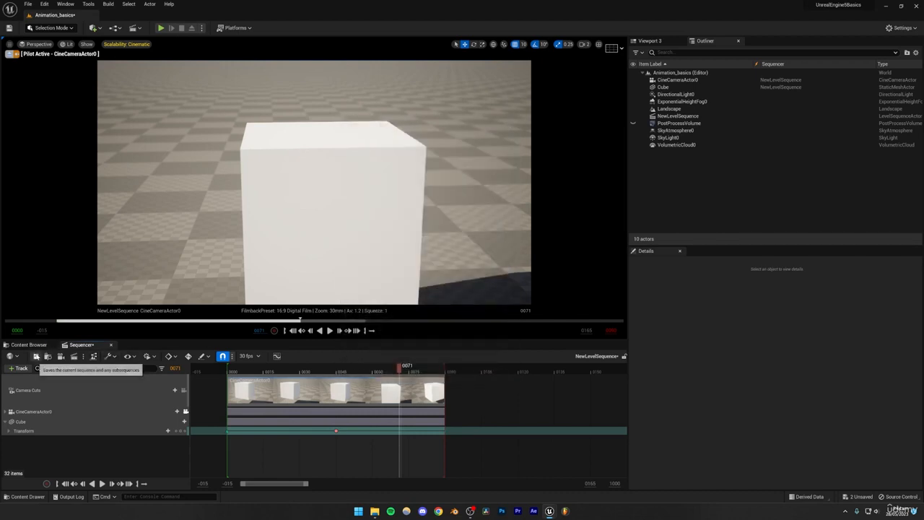
- Save the level sequence and the Animation_basics level, and return to the Sequencer
left_click(38, 346)
left_click(76, 356)
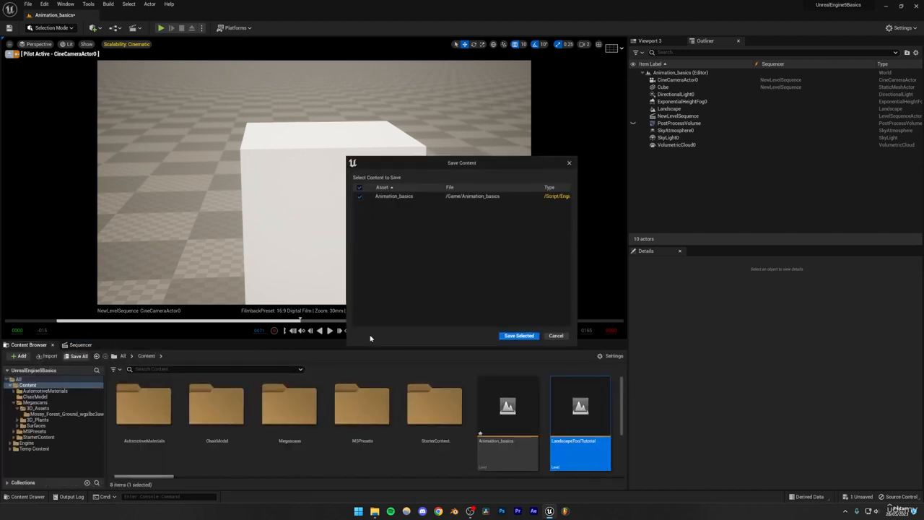
left_click(514, 334)
left_click(79, 345)
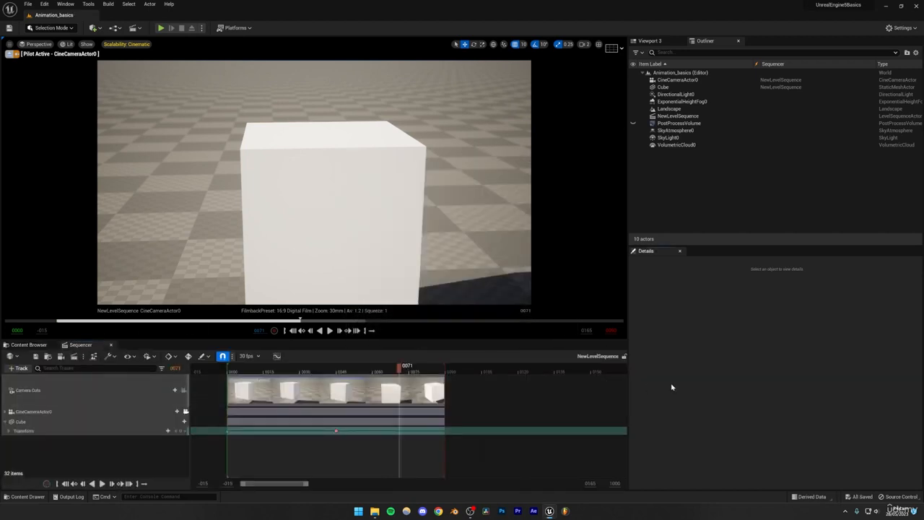
right_click(632, 151)
left_click(717, 181)
left_click(83, 356)
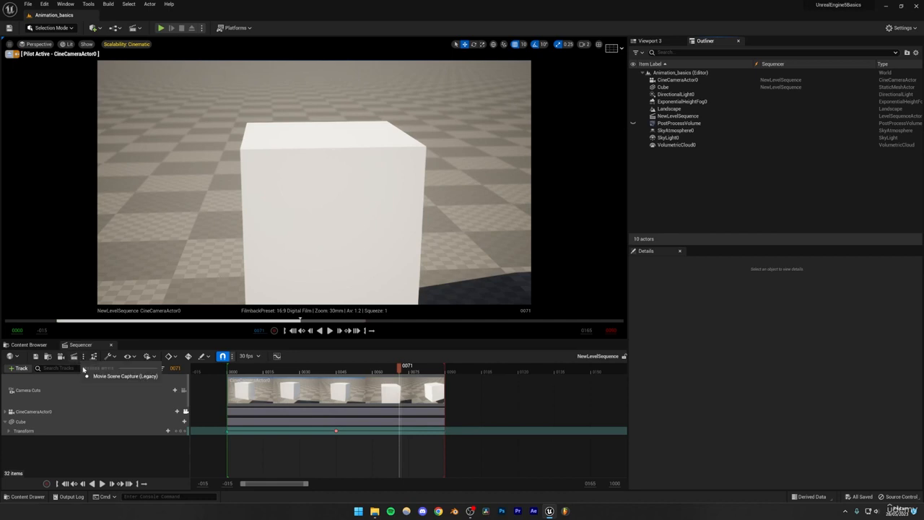
left_click(117, 451)
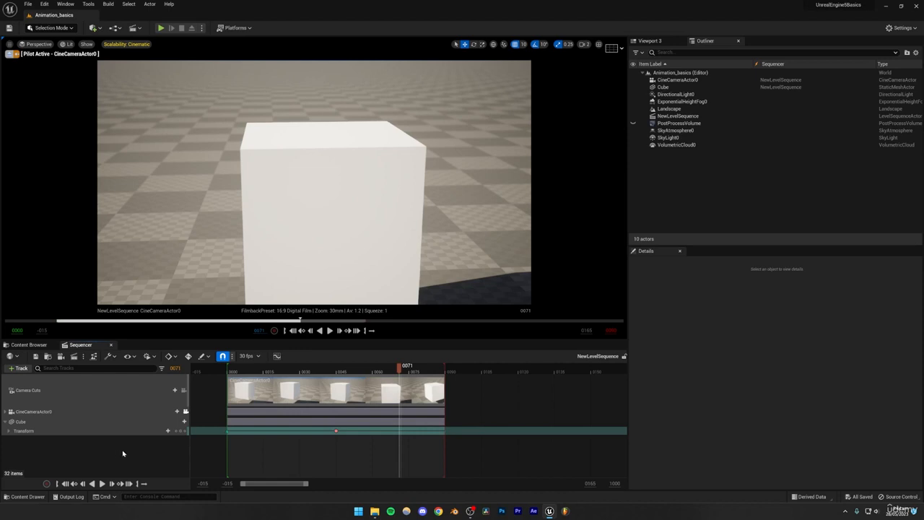
- Open the plugin browser, search for "movie render" and enable the Movie Render Queue plugin
left_click(900, 29)
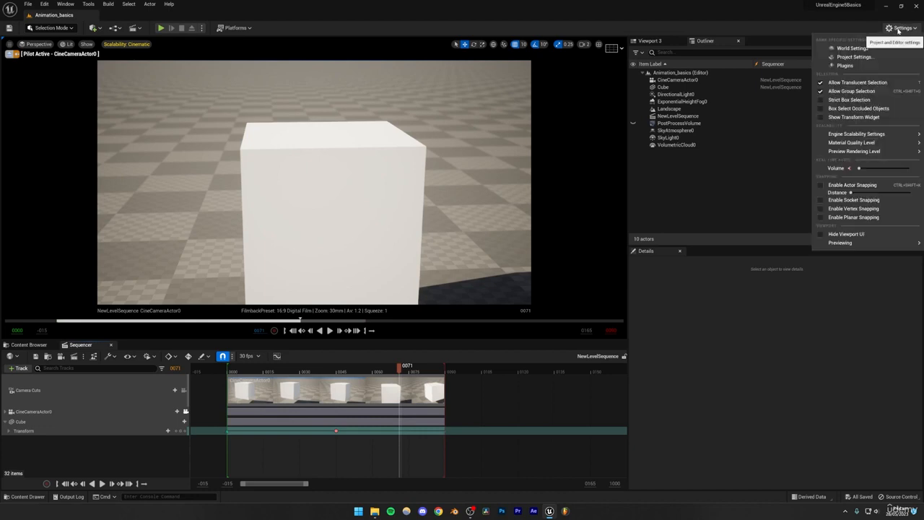
left_click(845, 65)
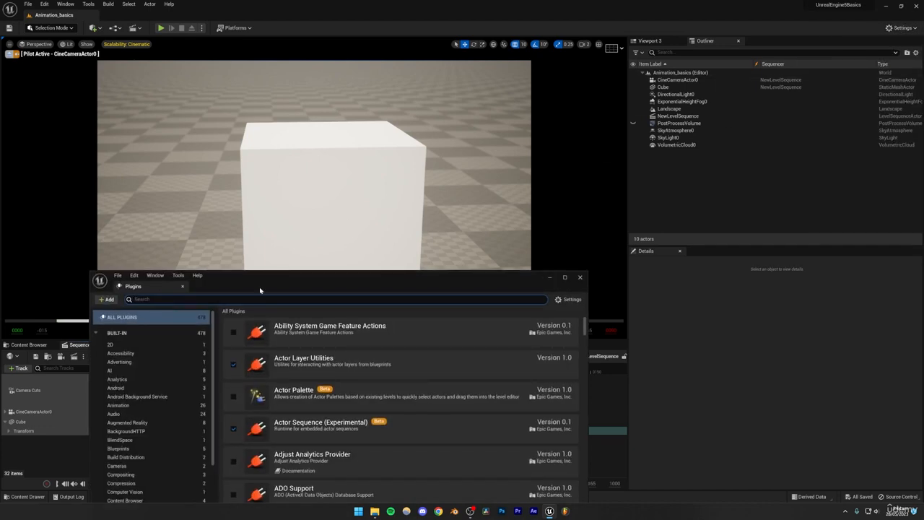
left_click_drag(251, 283, 344, 159)
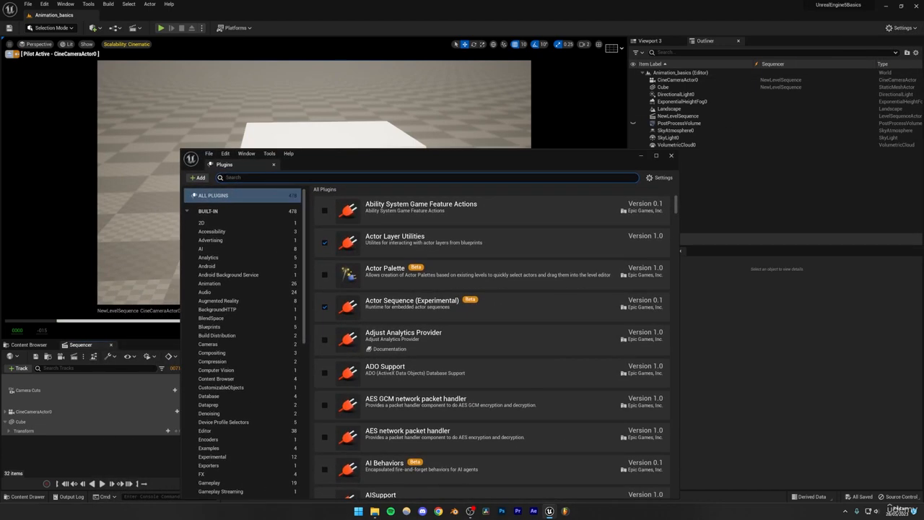
type("movie render")
left_click(375, 213)
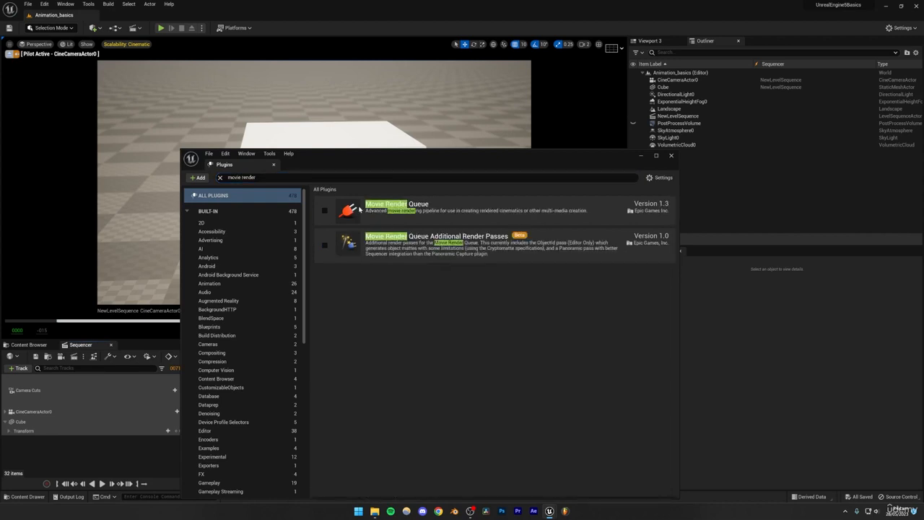
left_click(324, 211)
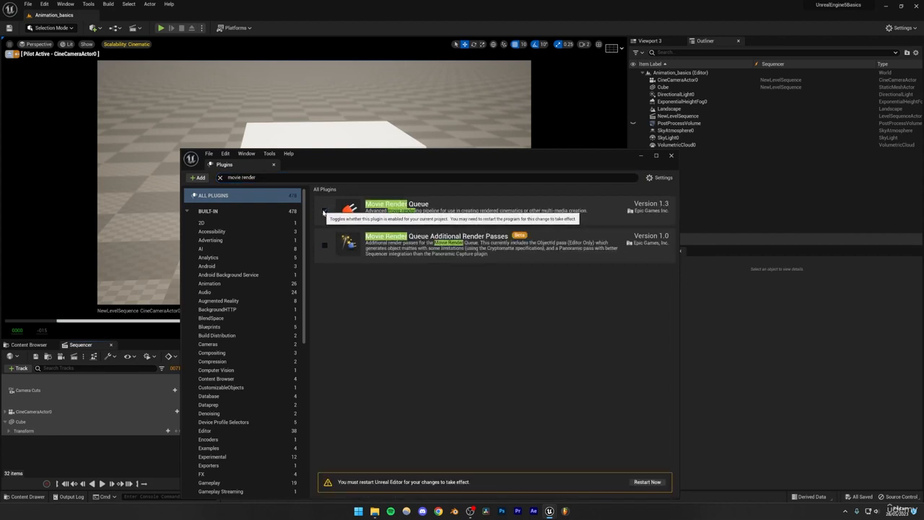
left_click_drag(366, 170, 356, 98)
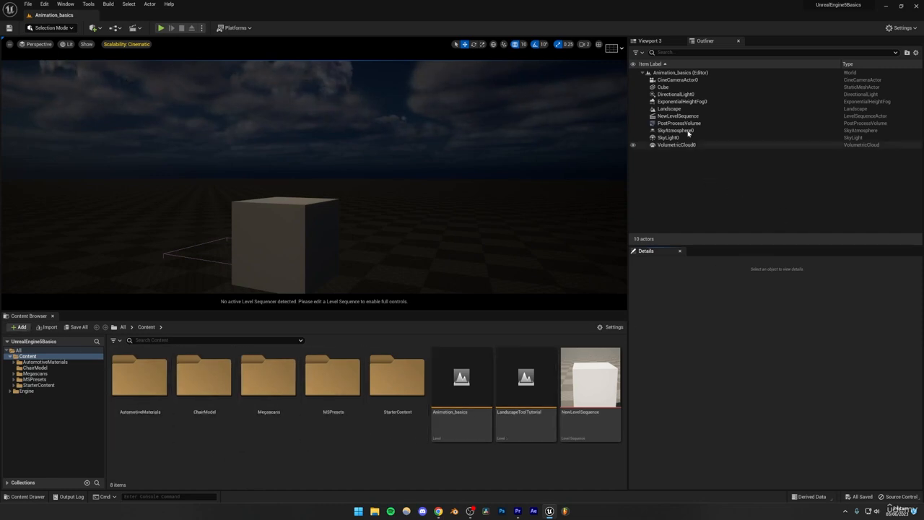
- Pilot CineCameraActor0 so the viewport looks through the cine camera
left_click(672, 80)
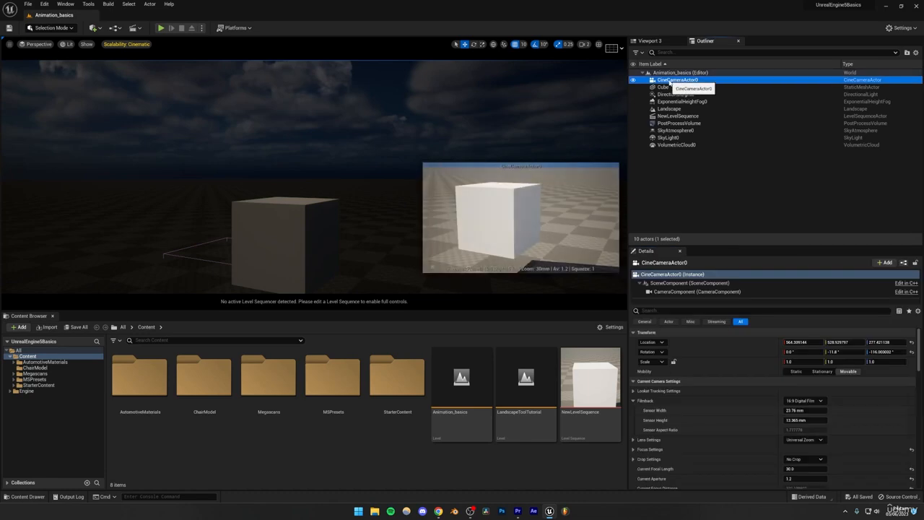
right_click(671, 83)
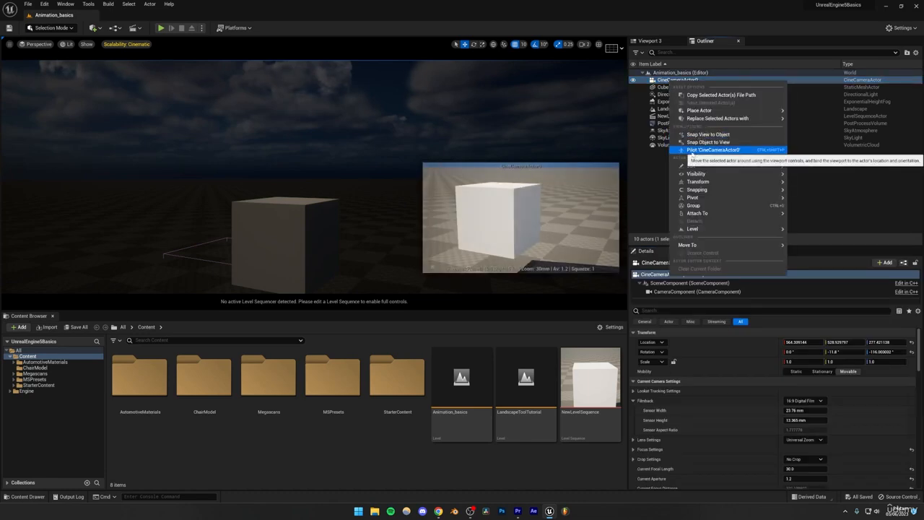
left_click(696, 150)
left_click(698, 181)
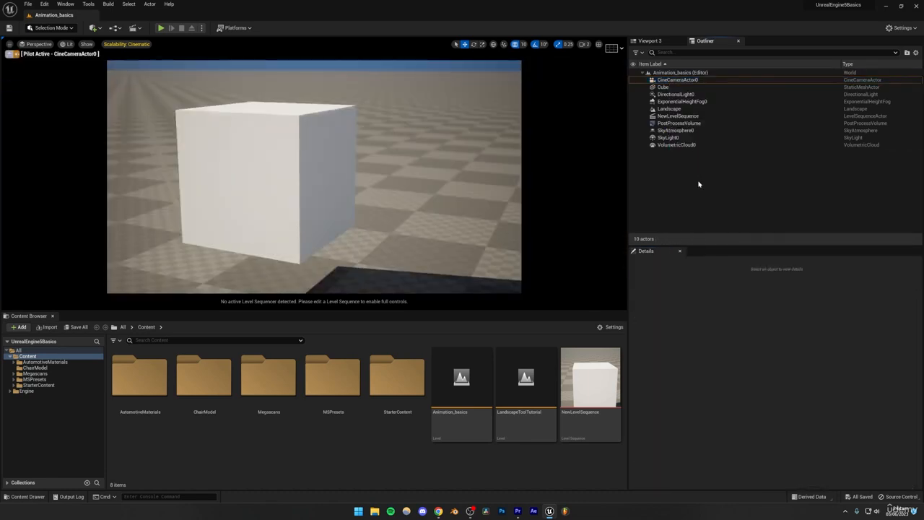
- Open NewLevelSequence for editing in the Sequencer and scrub the playhead to frame 0000
left_click(681, 117)
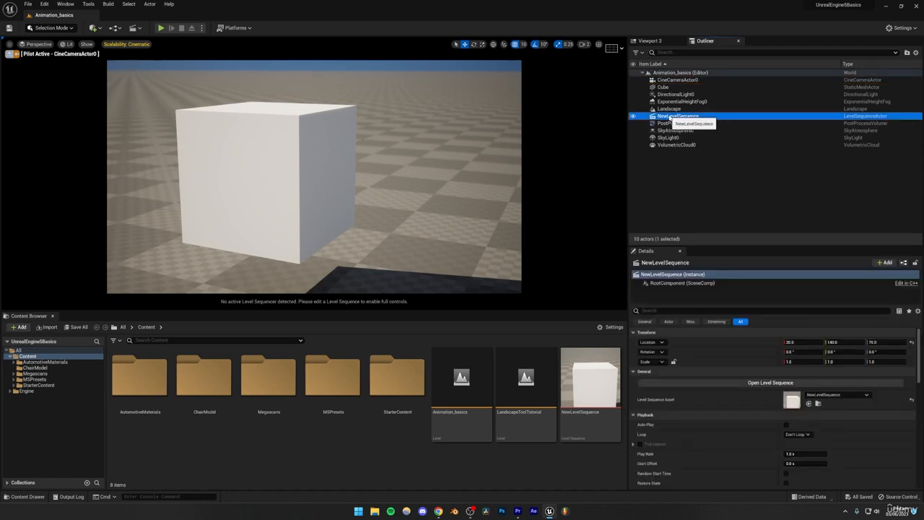
right_click(669, 116)
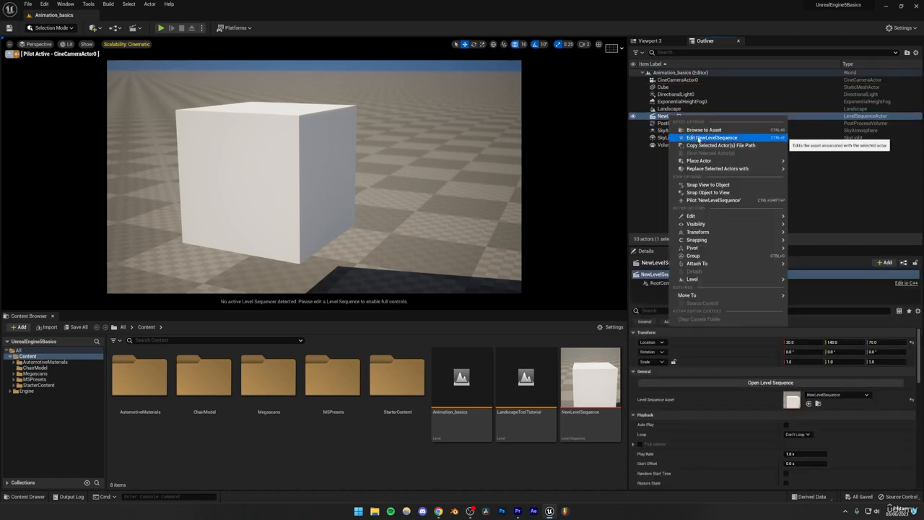
left_click(702, 139)
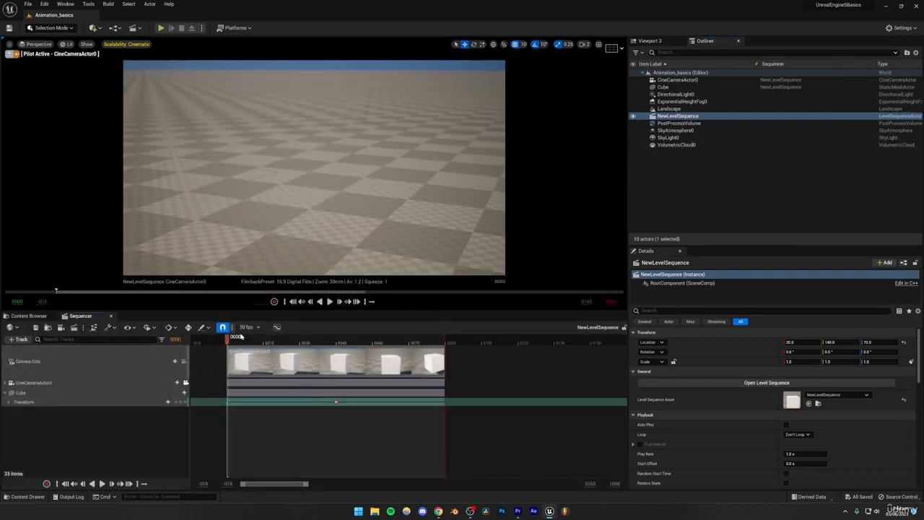
left_click(242, 338)
left_click_drag(241, 340, 233, 369)
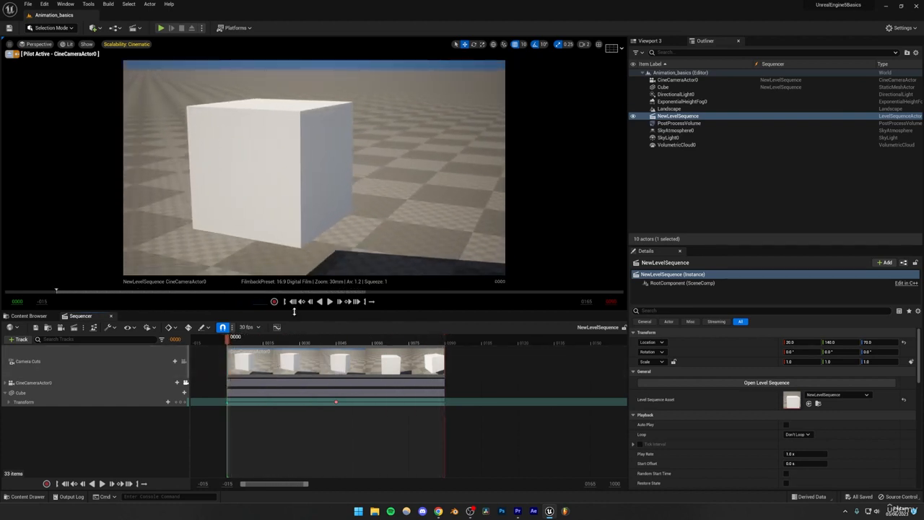
- Check the Sequencer's renderer options, keep Movie Render Queue selected and open the queue for NewLevelSequence
left_click(84, 327)
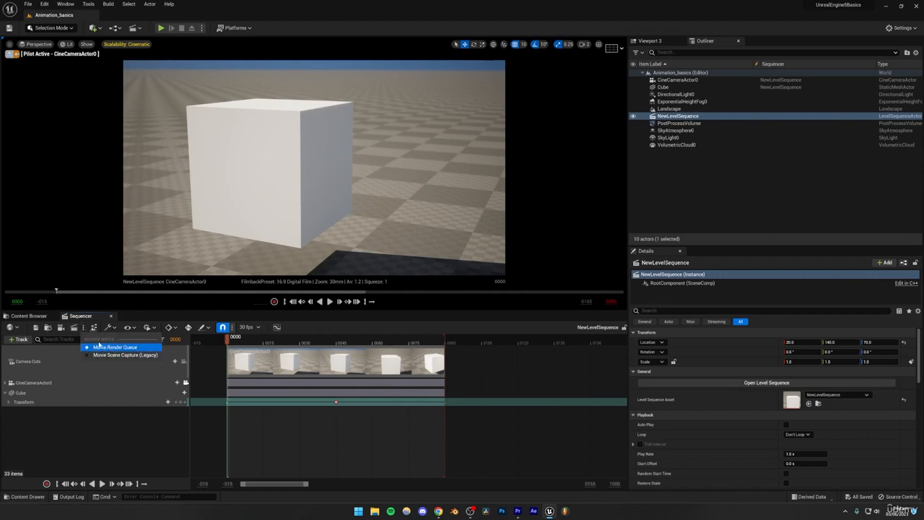
left_click(74, 424)
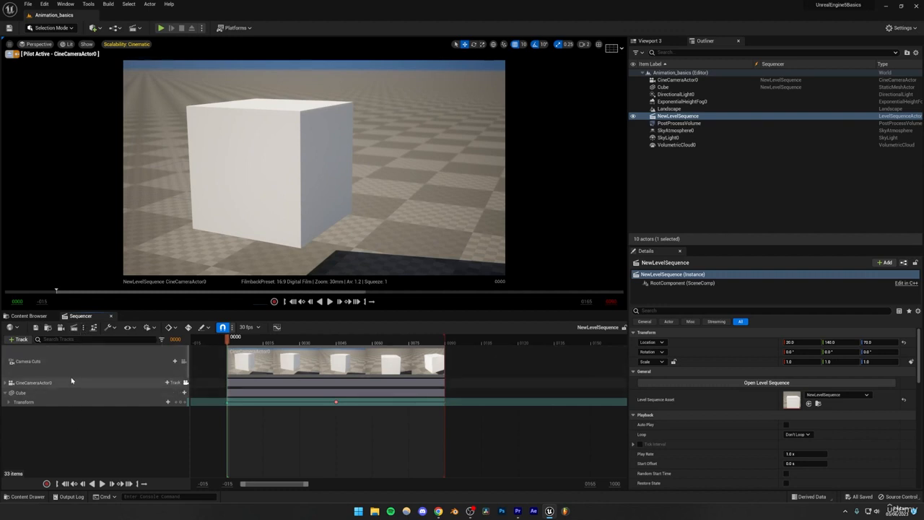
left_click(74, 327)
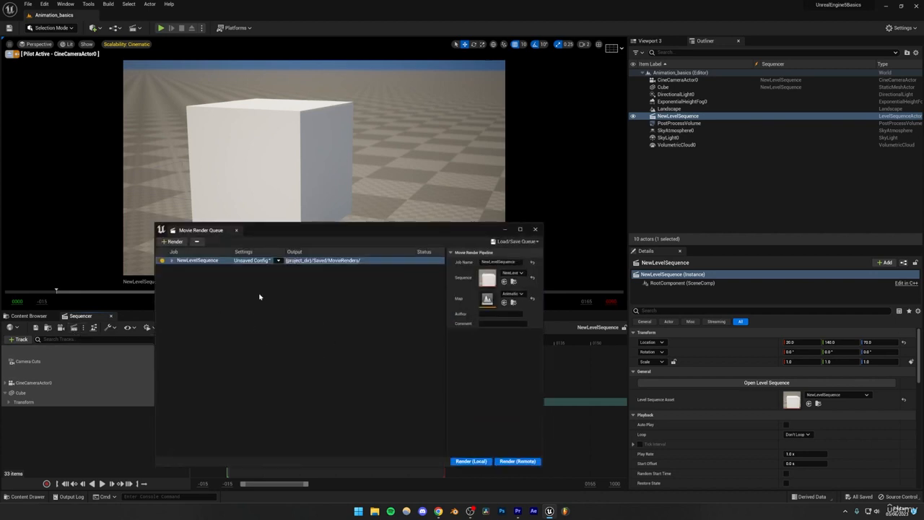
left_click(93, 328)
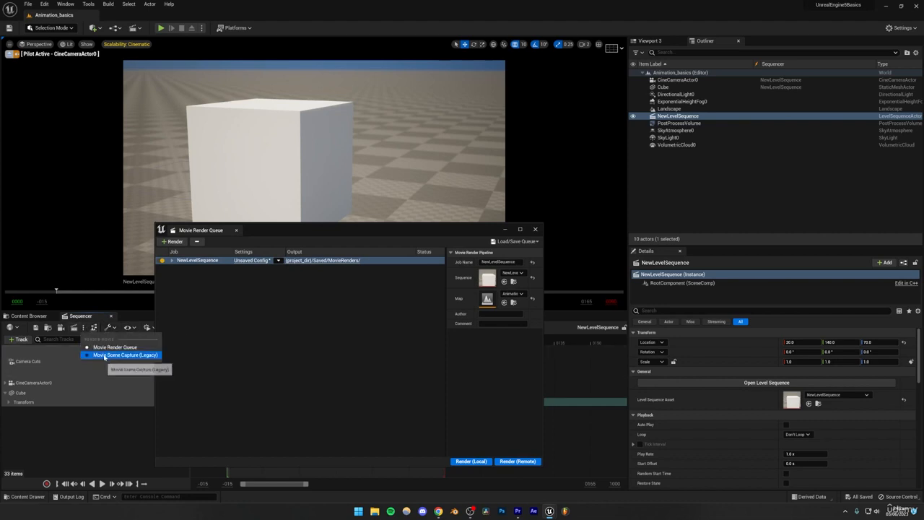
- Open the NewLevelSequence job's render configuration and review which settings, export formats and renderers can be added
left_click(294, 334)
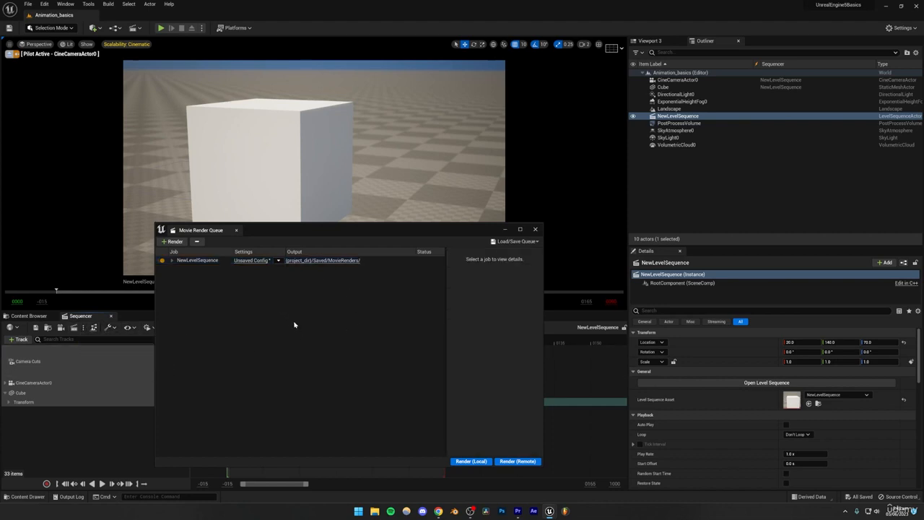
left_click(246, 260)
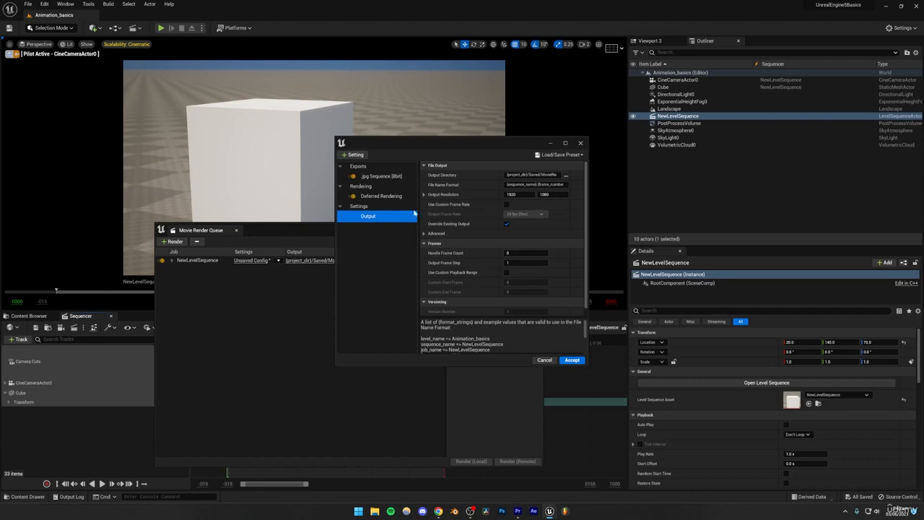
left_click(353, 155)
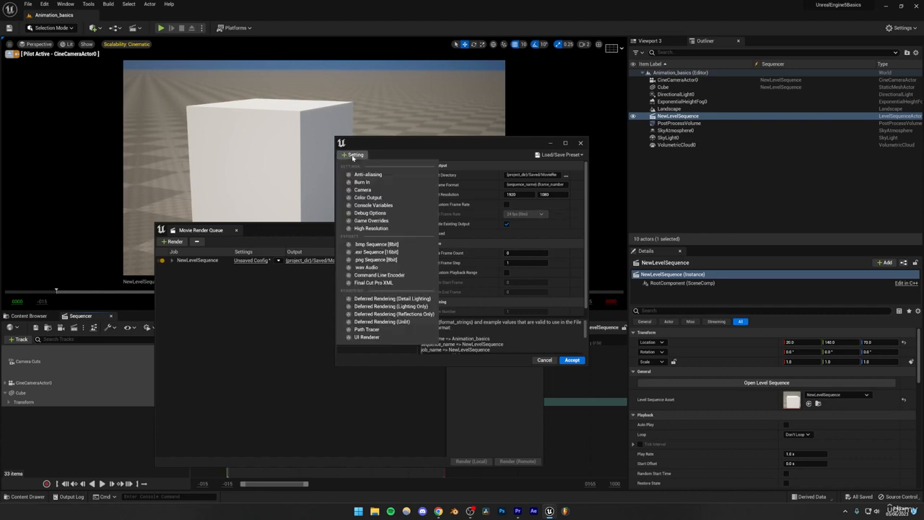
left_click(369, 351)
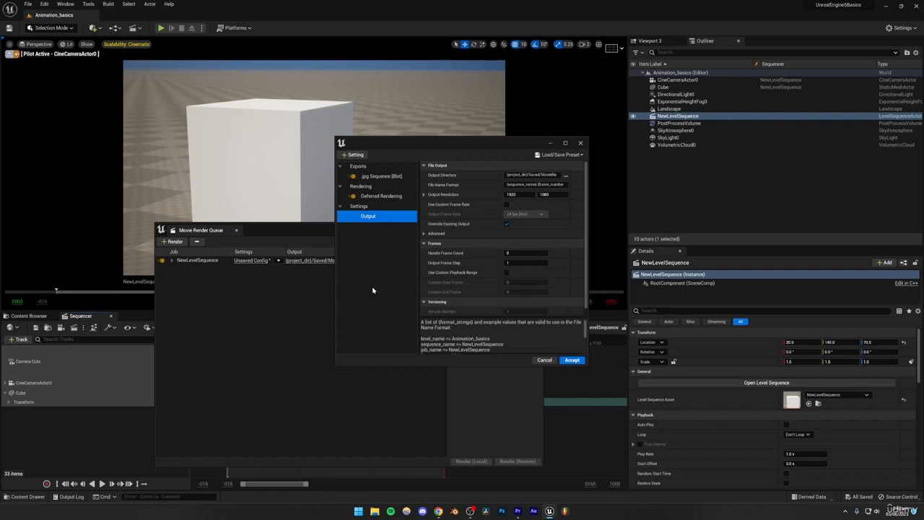
left_click(373, 179)
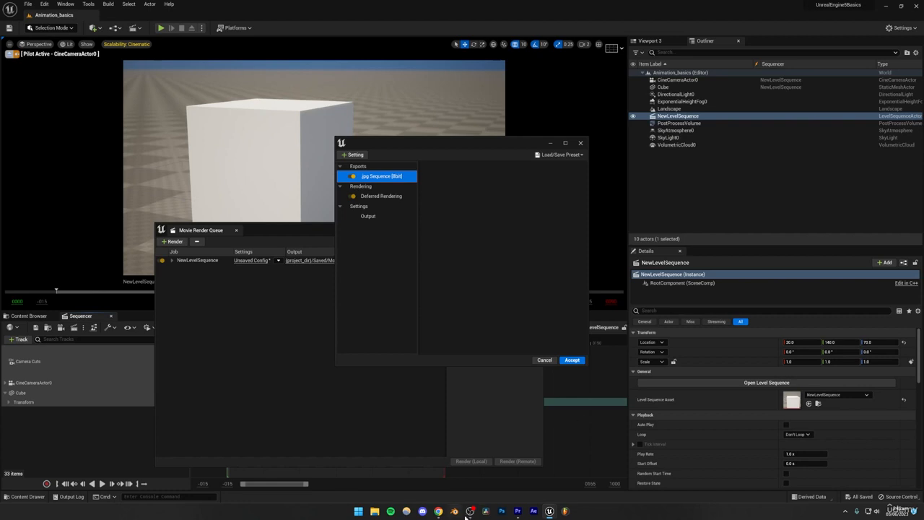
left_click(354, 154)
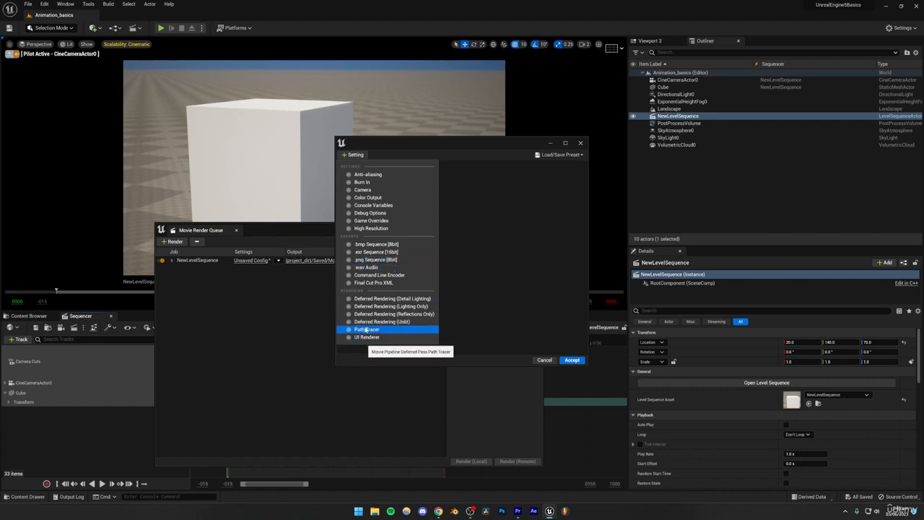
left_click(465, 229)
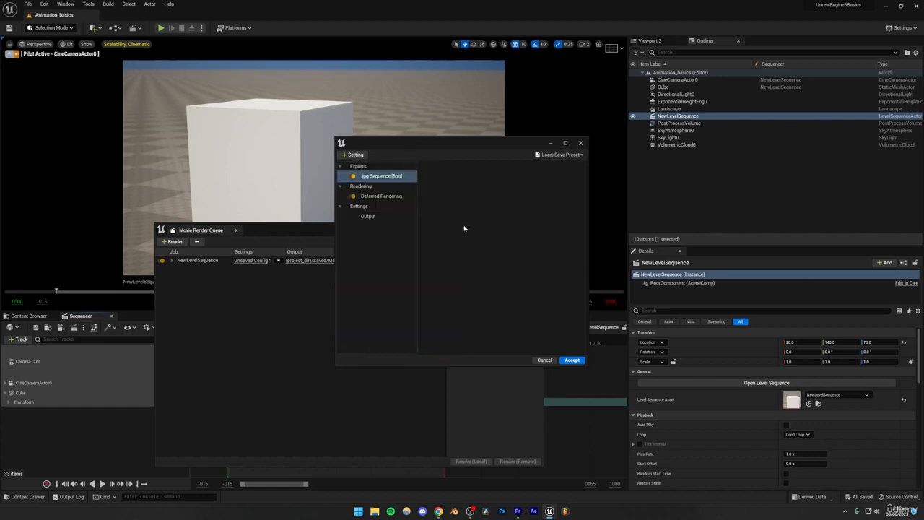
- Preview the viewport in the Path Tracing view mode and return it to Lit
left_click(68, 44)
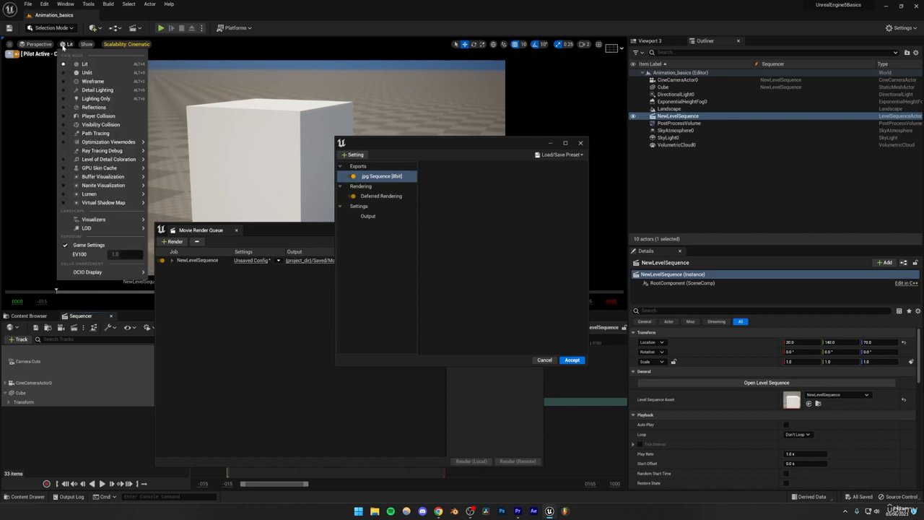
left_click(90, 124)
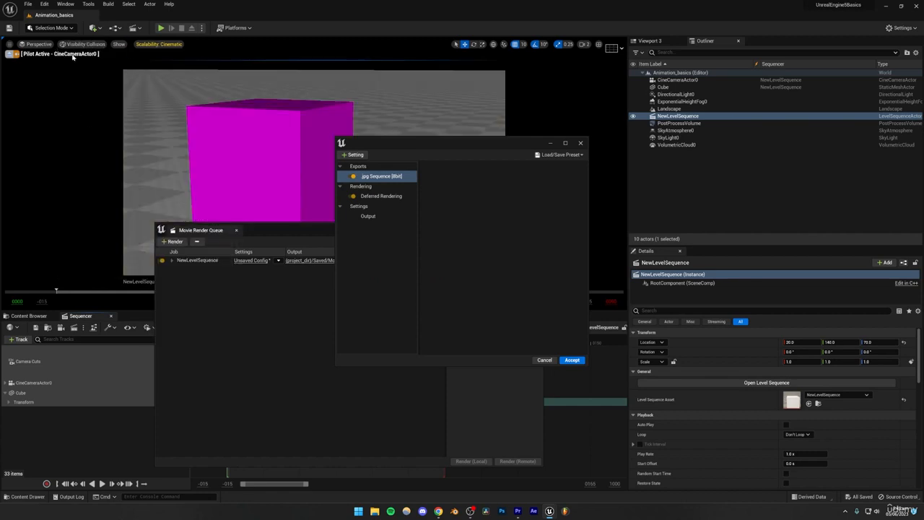
left_click(80, 44)
left_click(80, 134)
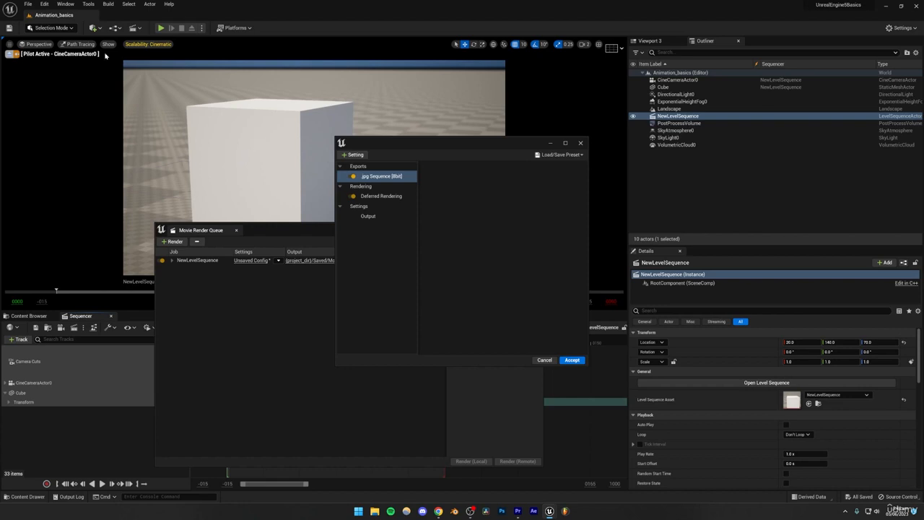
left_click(80, 44)
left_click(84, 64)
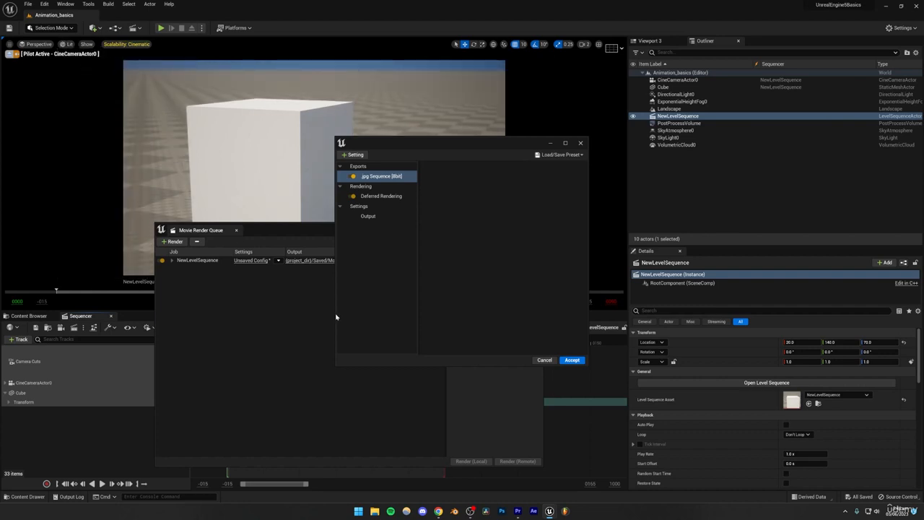
- Check the export formats that can be added, and look at the configuration's jpg Sequence, Output and Deferred Rendering entries
left_click(354, 155)
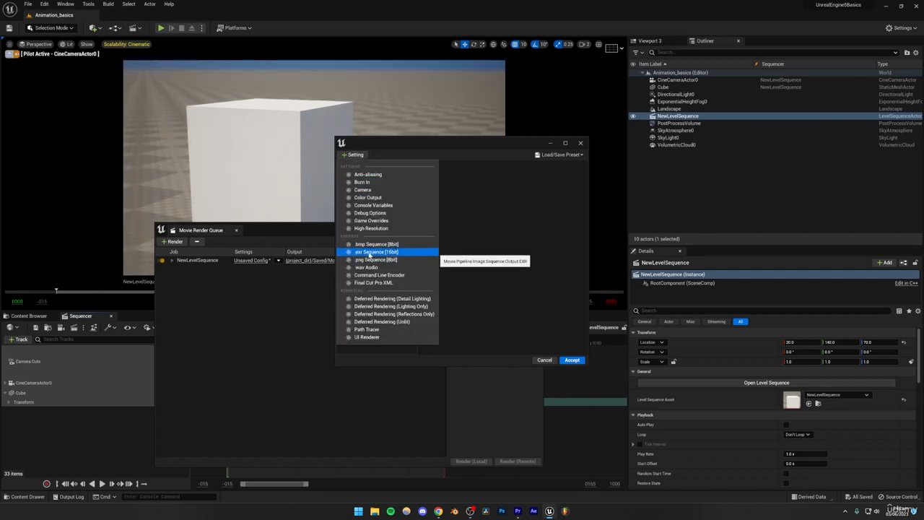
left_click(525, 244)
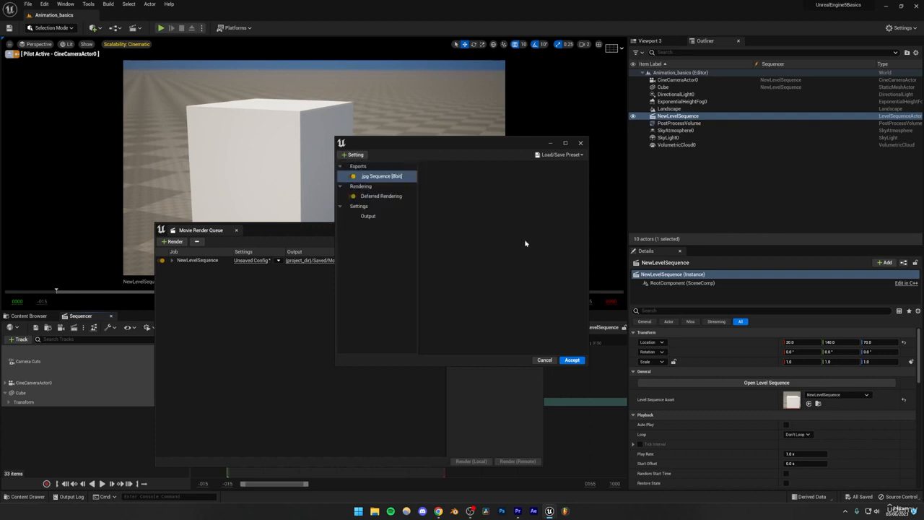
left_click(404, 255)
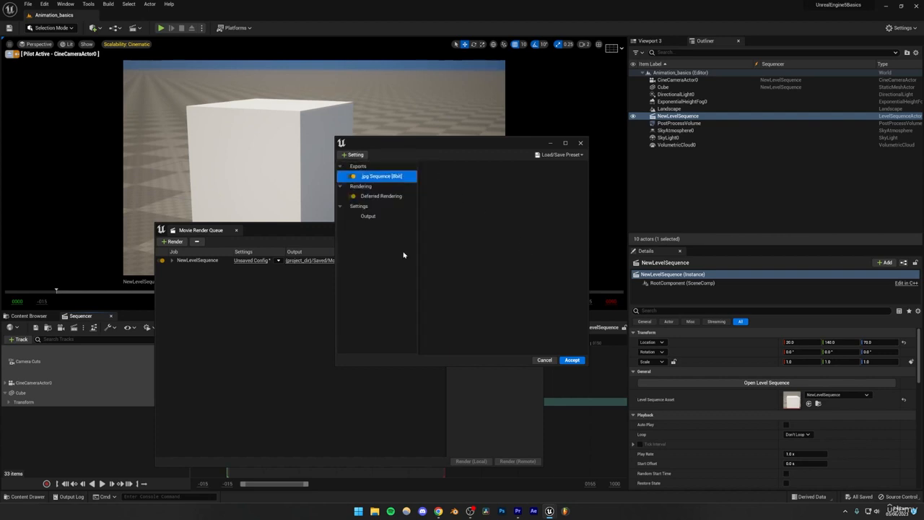
left_click(370, 216)
left_click(378, 196)
- In the Output settings, browse for the output directory and create a folder named anims in UnrealEngine5Basics
left_click(369, 217)
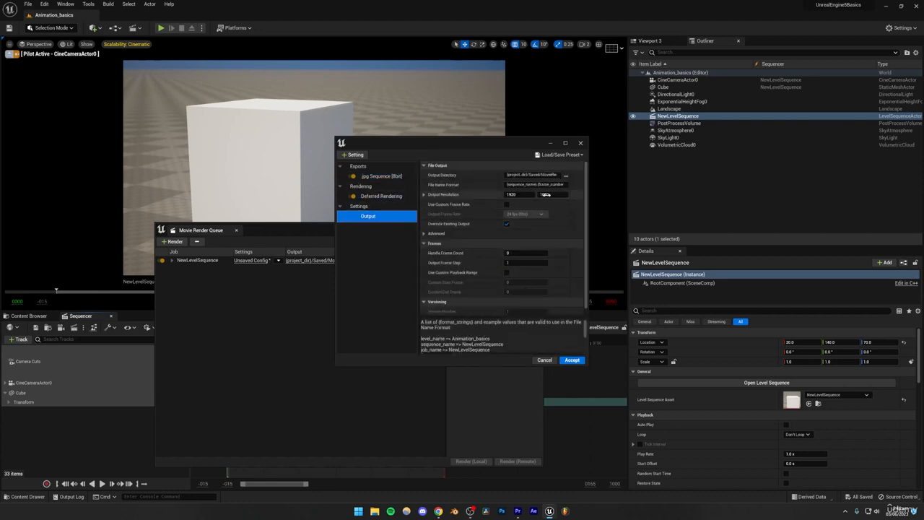
left_click(565, 178)
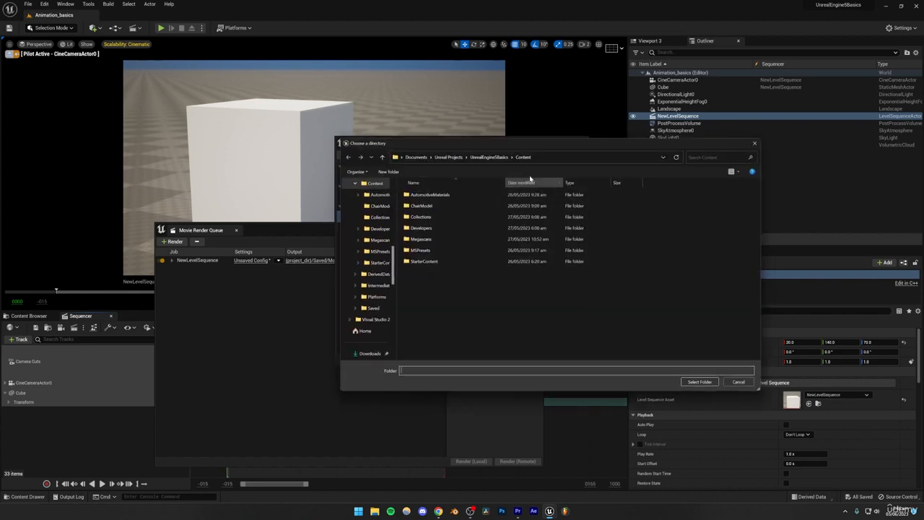
left_click(506, 156)
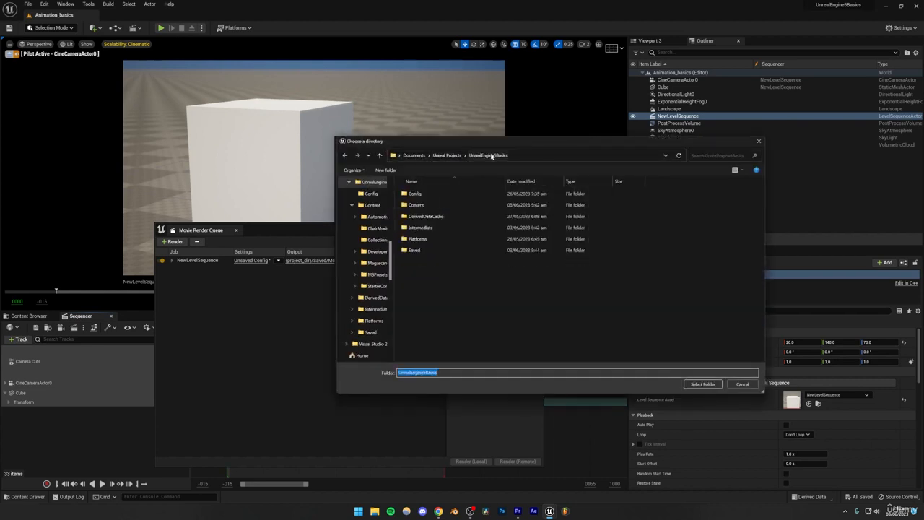
left_click(386, 170)
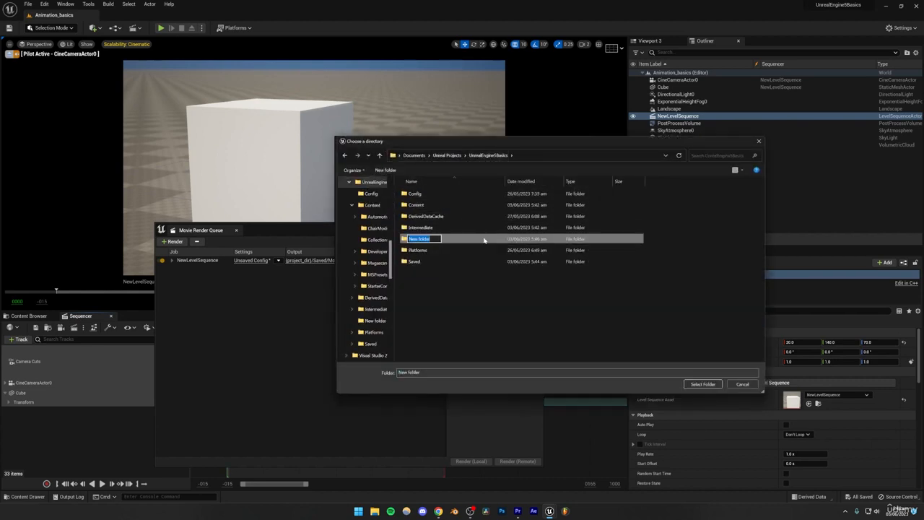
type("anims")
key("Return")
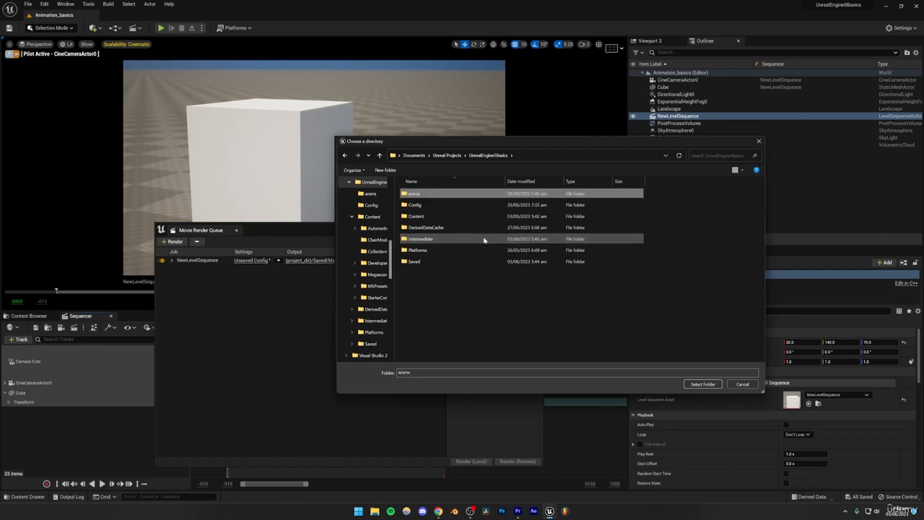
- Create a subfolder named 1 inside anims and choose it as the render's output directory
double_click(414, 194)
left_click(385, 170)
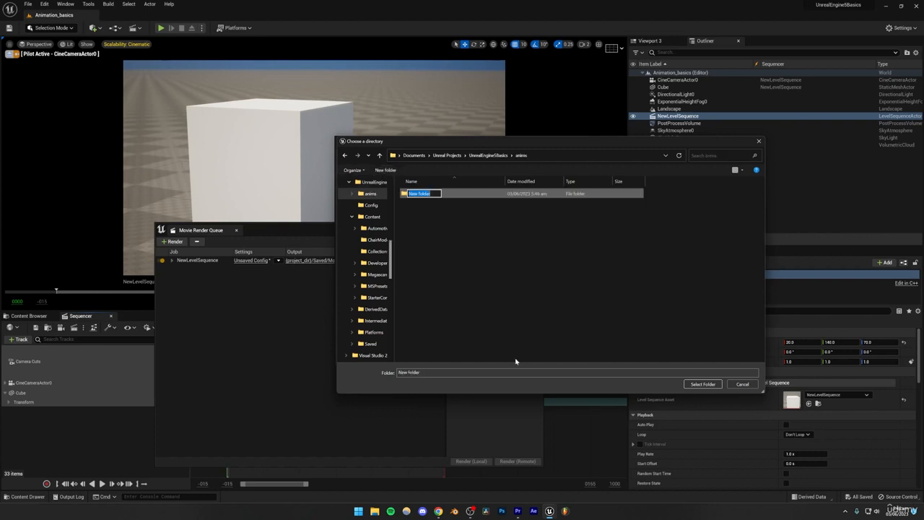
type("1")
key("Return")
left_click(702, 384)
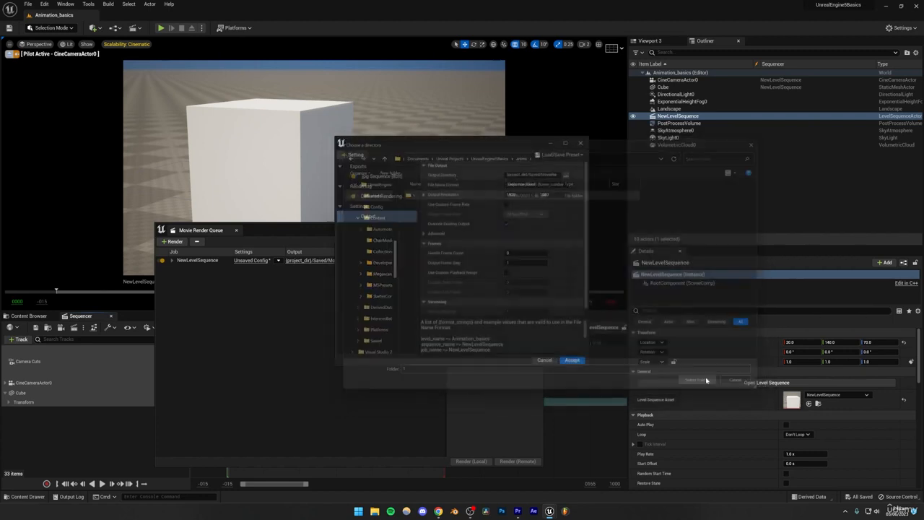
- Look over the output resolution and frame settings, toggling the custom frame rate option on and off again
left_click(522, 195)
left_click(557, 208)
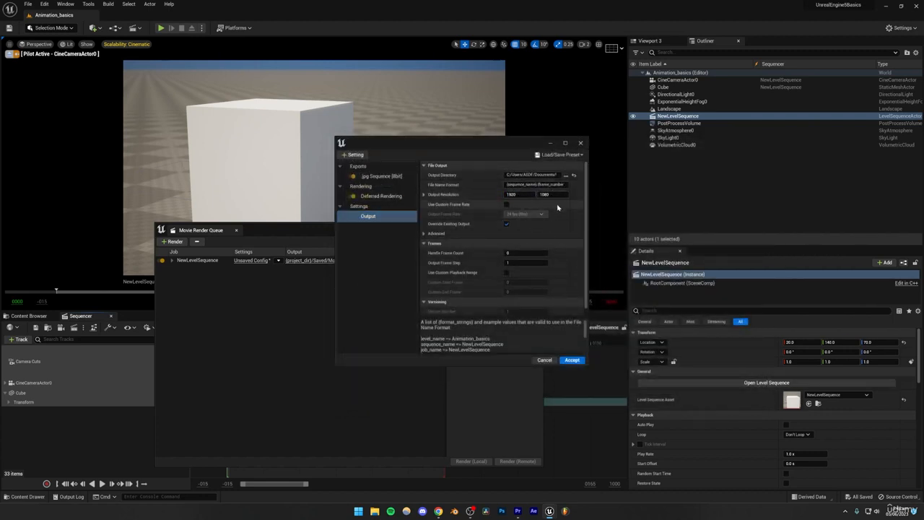
left_click(507, 205)
left_click(507, 205)
scroll(516, 231, "down", 1)
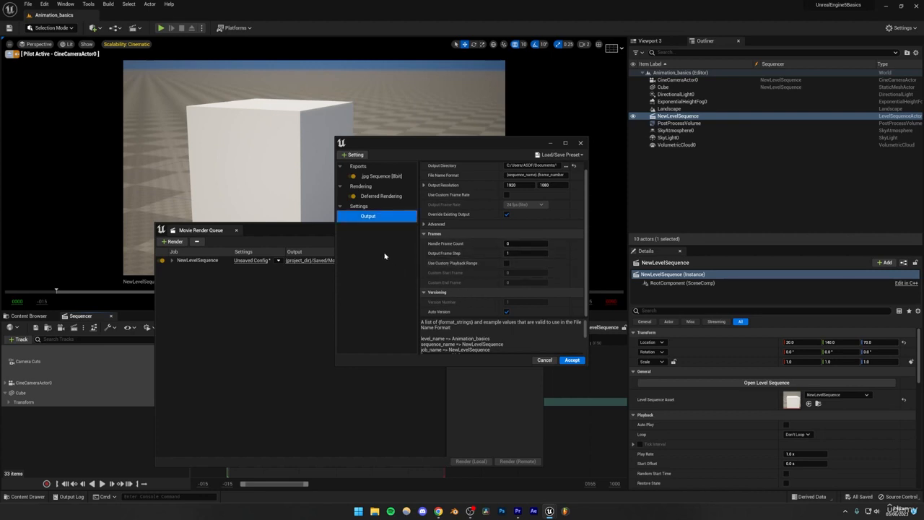
- Add the Anti-aliasing setting with a Temporal Sample Count of 8 and accept the render configuration
left_click(355, 154)
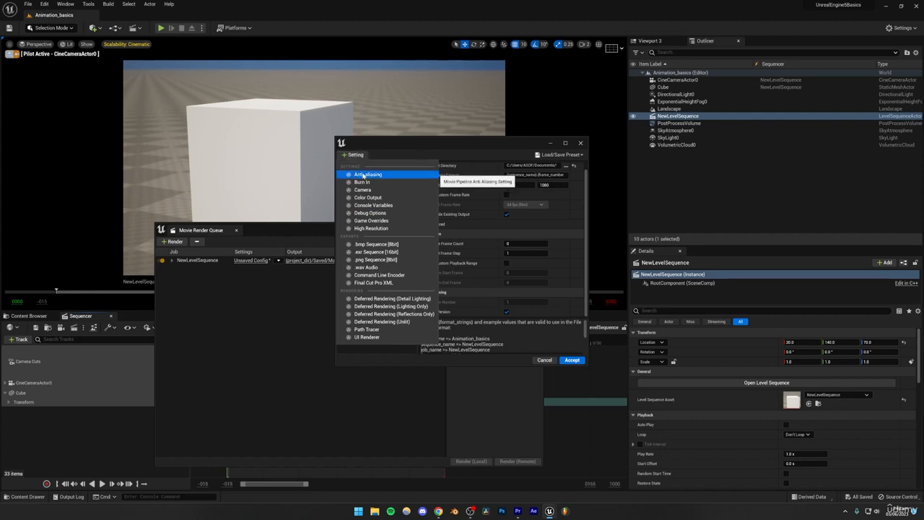
left_click(364, 175)
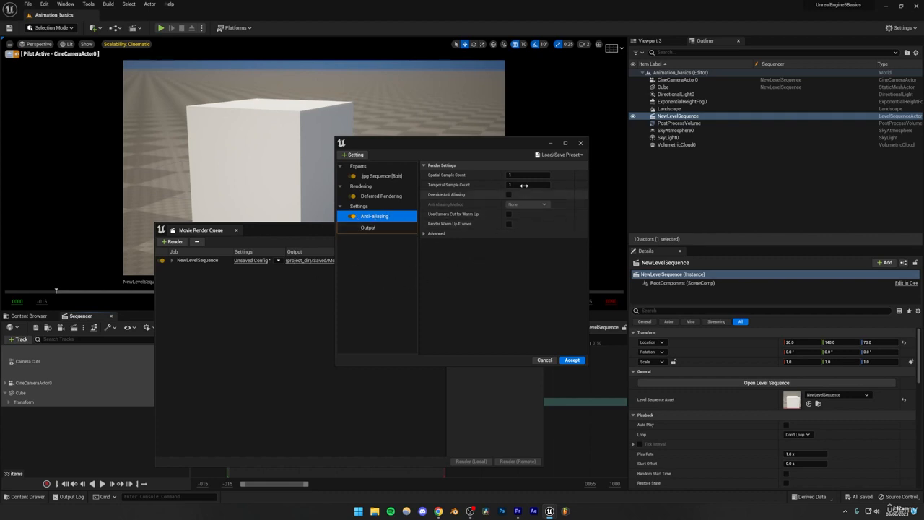
mouse_move(466, 179)
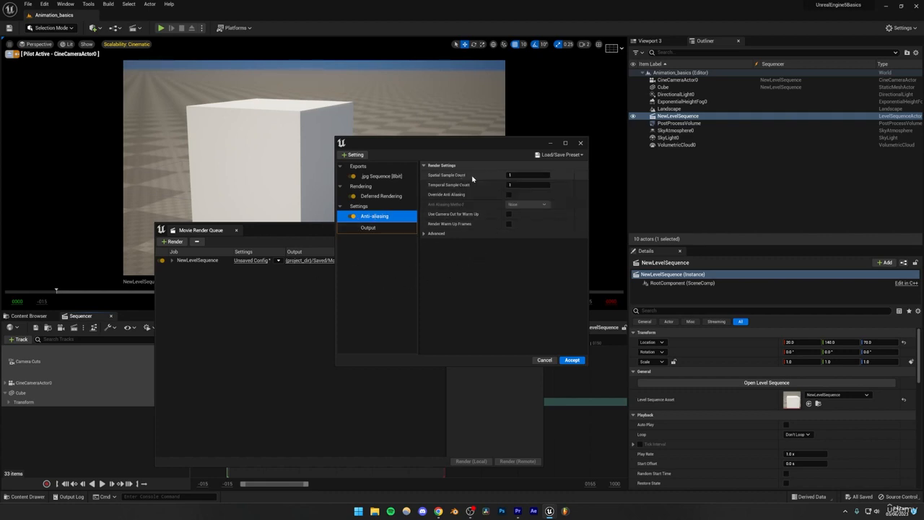
left_click(520, 185)
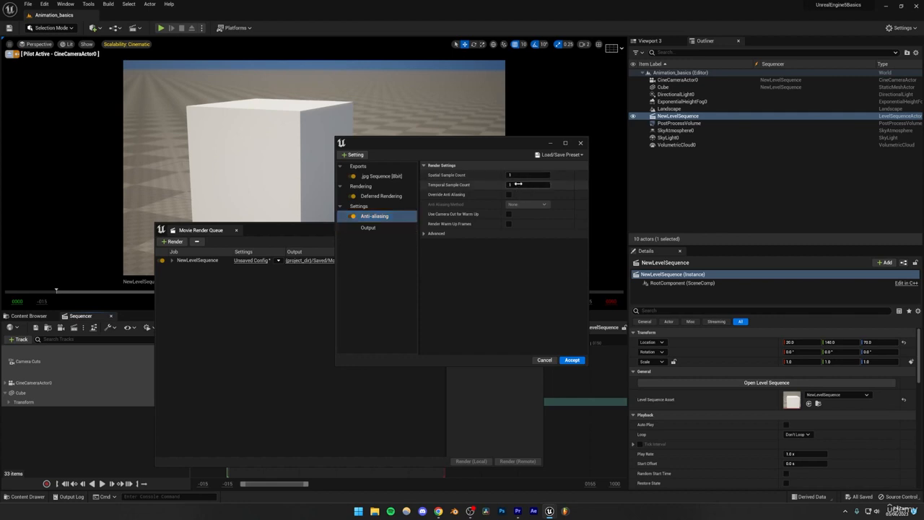
type("8")
key("Return")
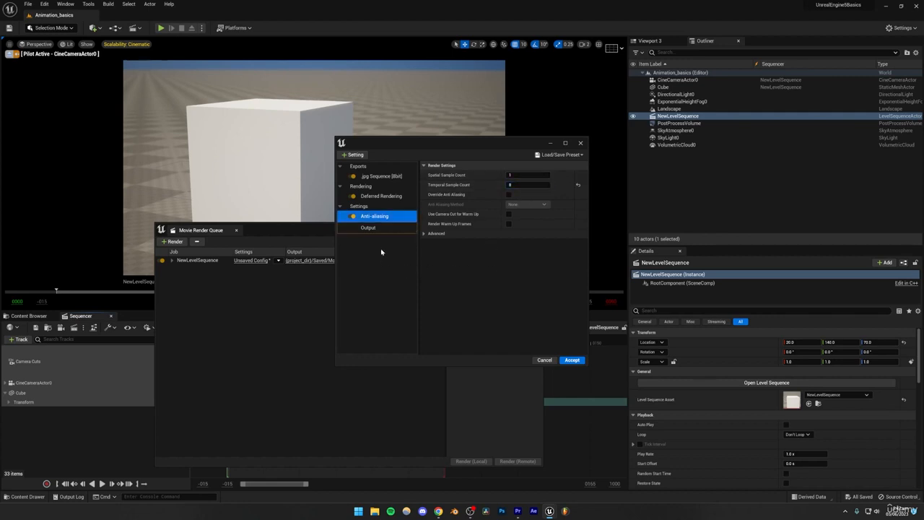
left_click(374, 229)
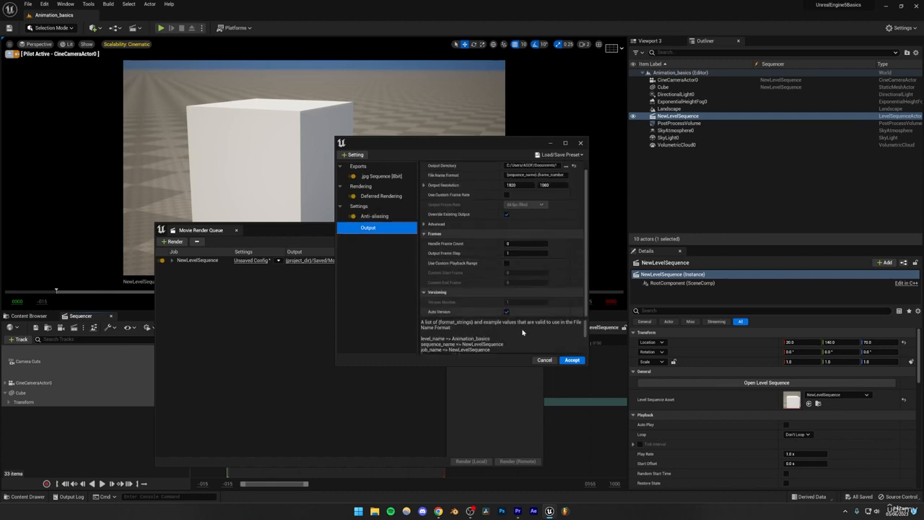
left_click(572, 360)
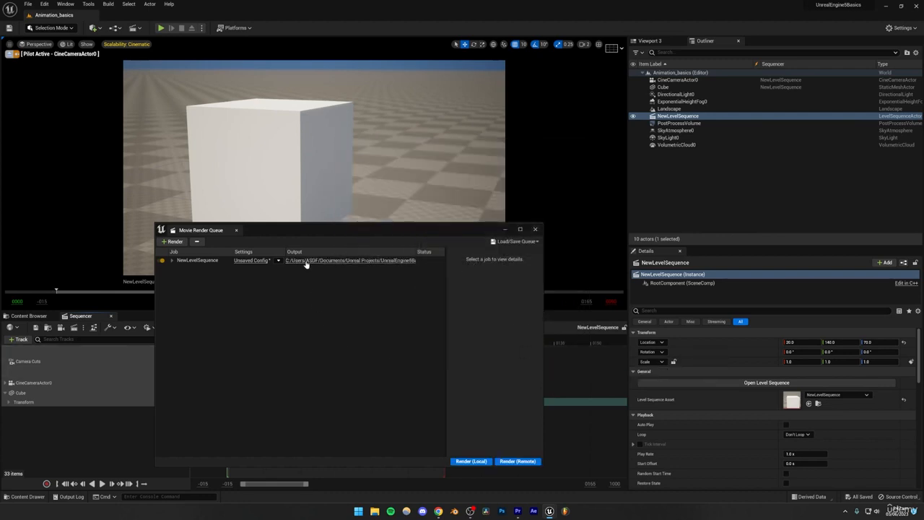
- Render the NewLevelSequence job locally, opening its output folder before and after the render to check the files
left_click(335, 261)
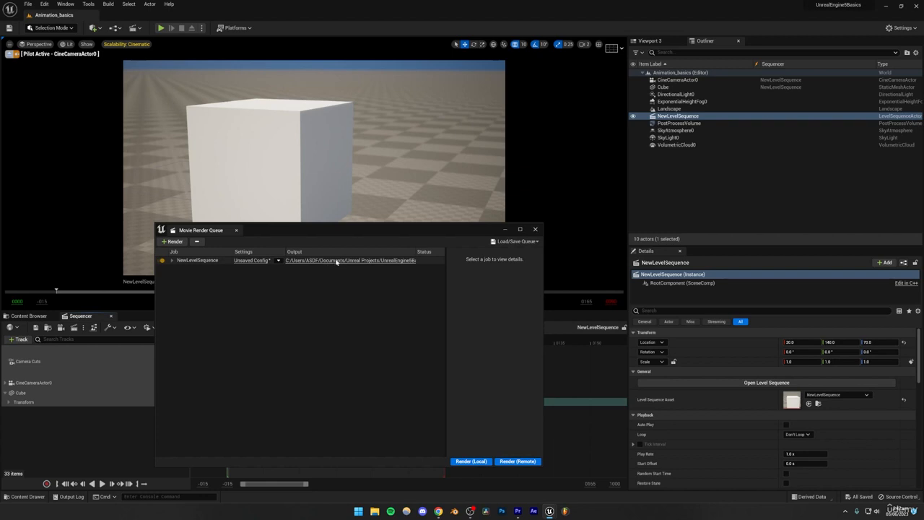
left_click(914, 5)
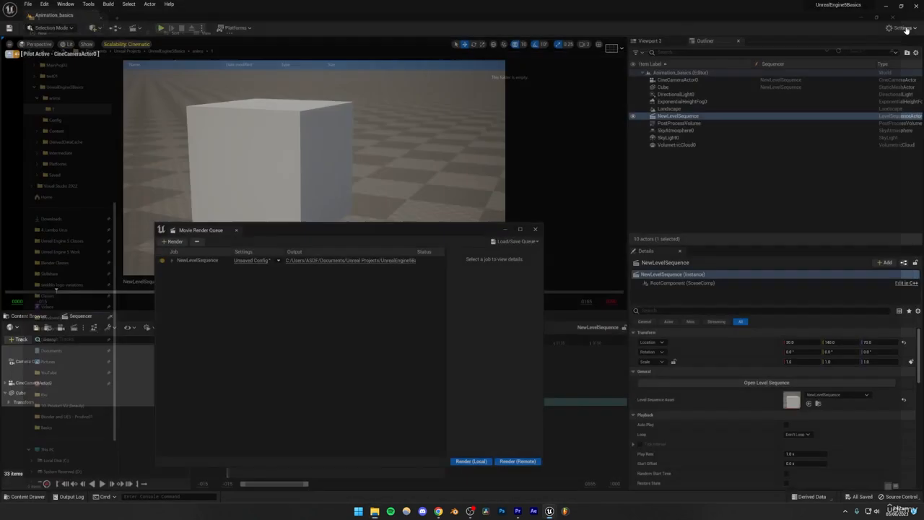
left_click(485, 462)
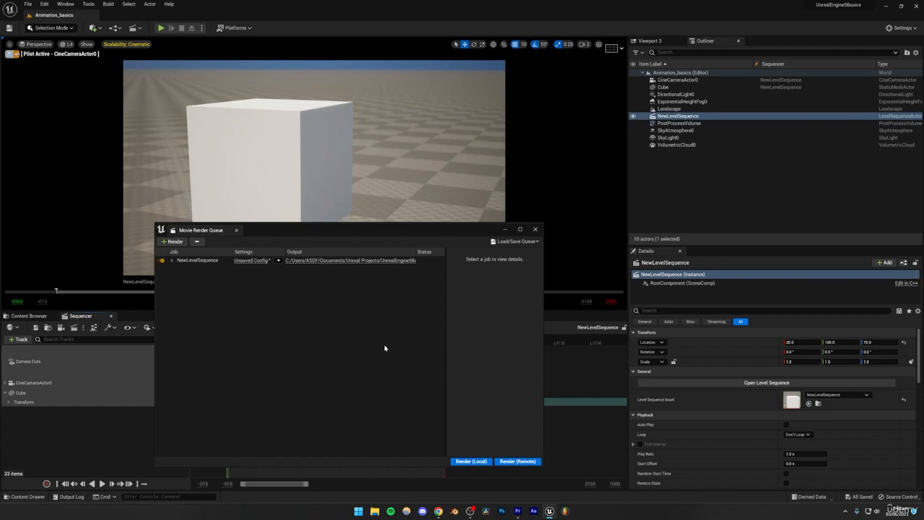
left_click(325, 262)
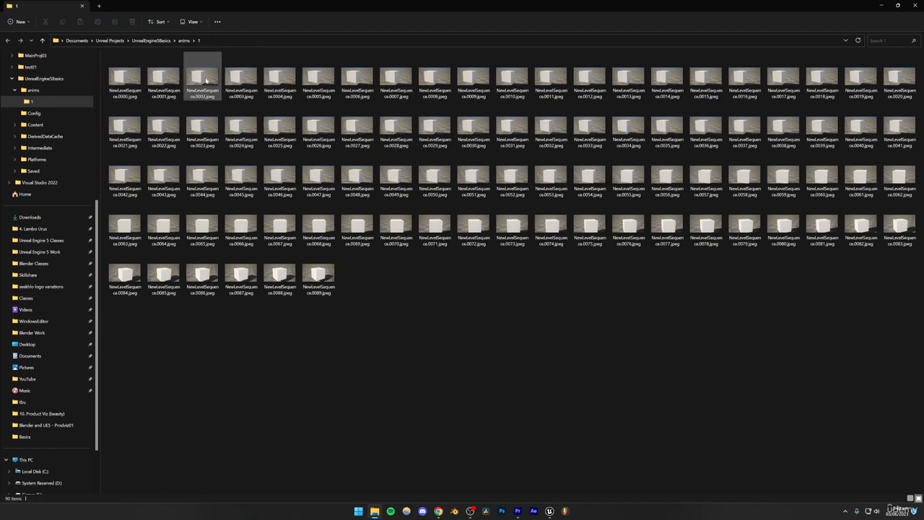
- View the rendered frames one after another from NewLevelSequence.0000.jpeg to NewLevelSequence.0004.jpeg, and close the image viewer
left_click(125, 81)
double_click(124, 81)
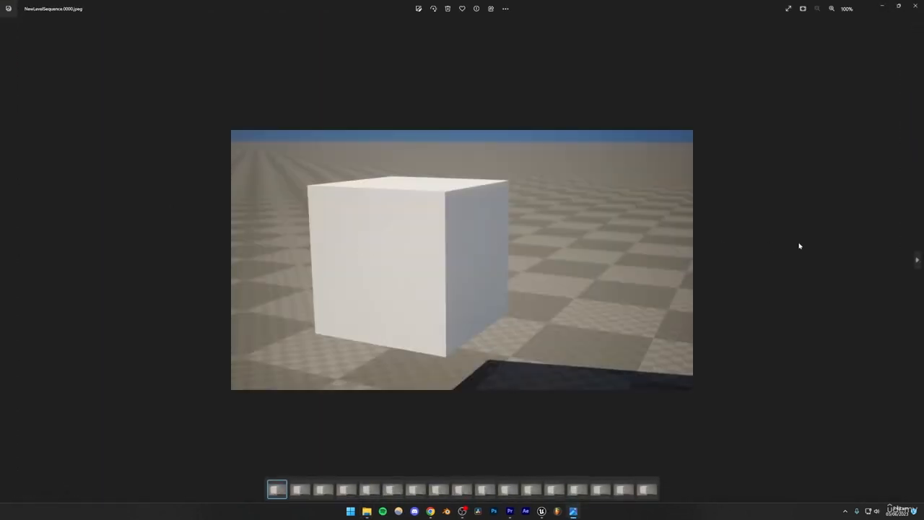
key("Right")
key("Right")
key("Right")
key("Right")
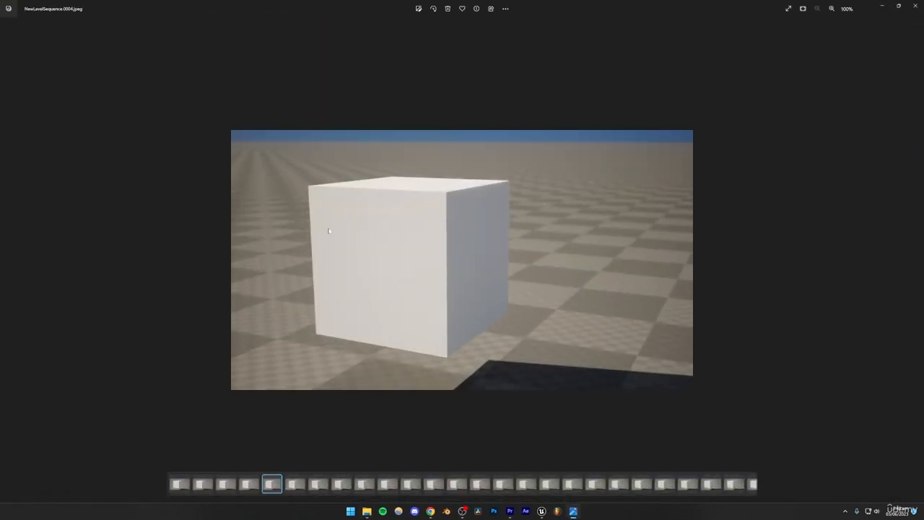
key("alt+F4")
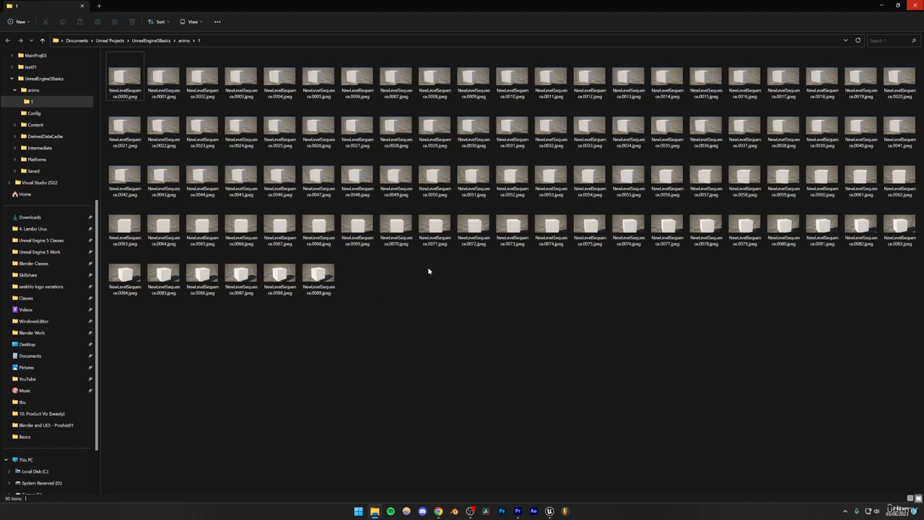
- Go up to the anims folder, check its total size in its properties, and return to subfolder 1
left_click(184, 41)
left_click(196, 145)
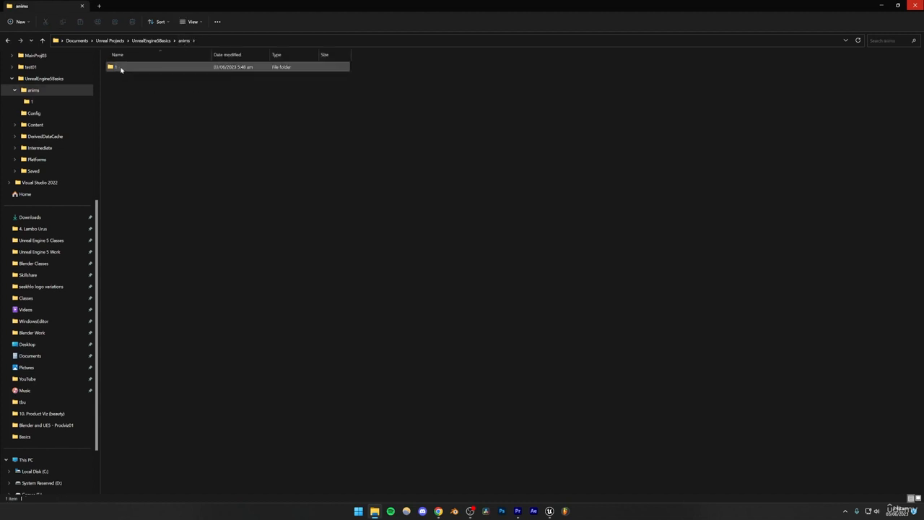
right_click(121, 68)
left_click(184, 138)
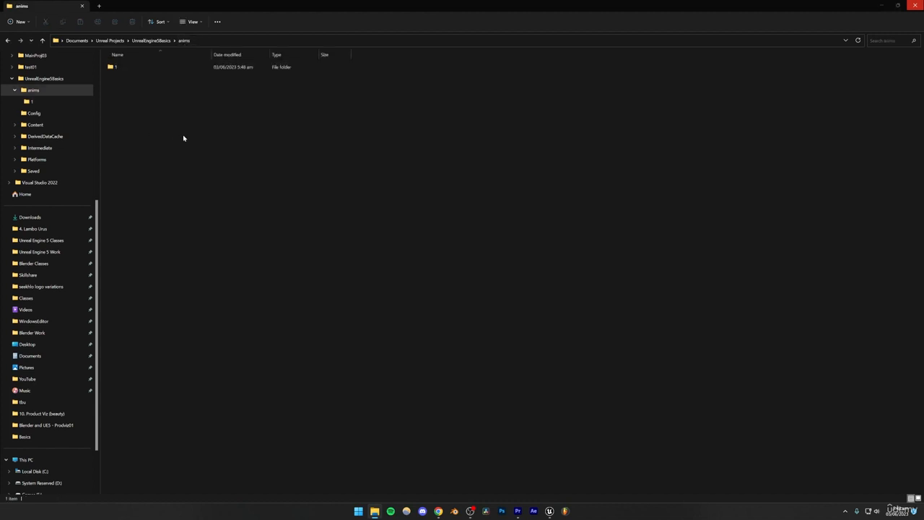
left_click_drag(67, 57, 294, 139)
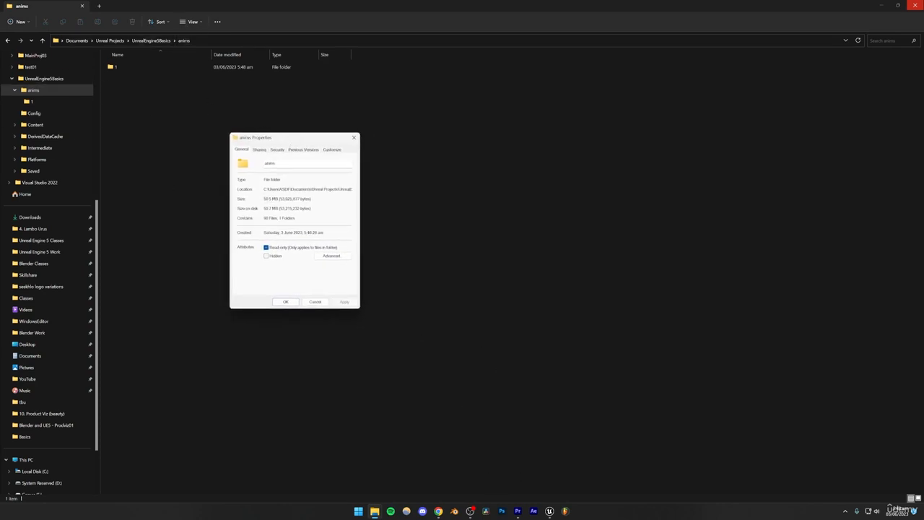
left_click_drag(263, 198, 276, 198)
left_click(311, 199)
left_click(317, 303)
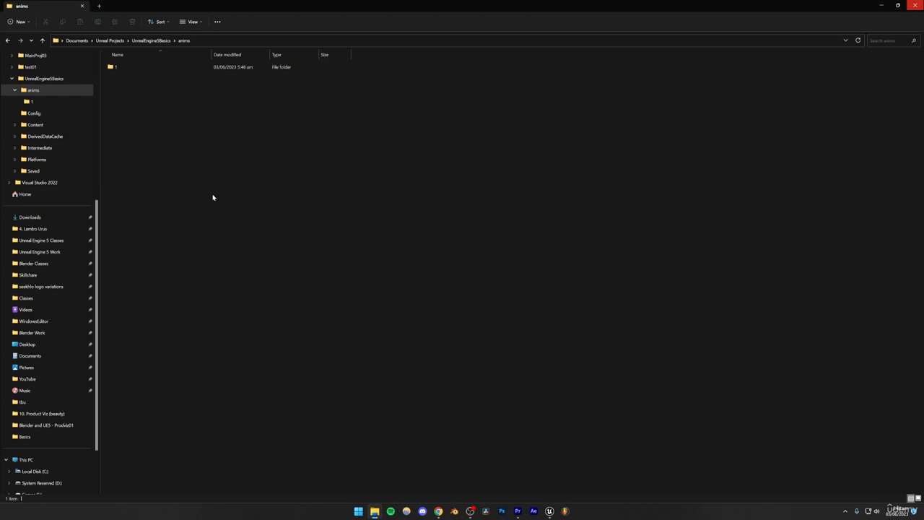
double_click(189, 68)
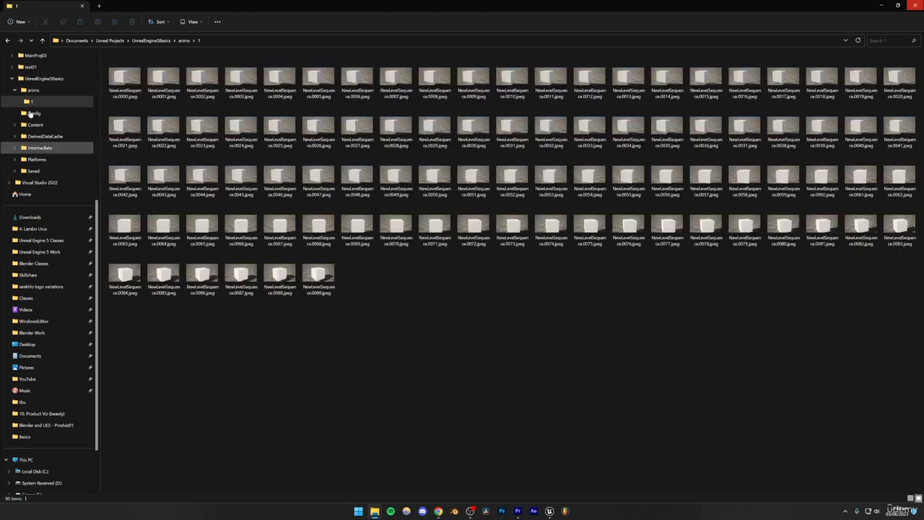